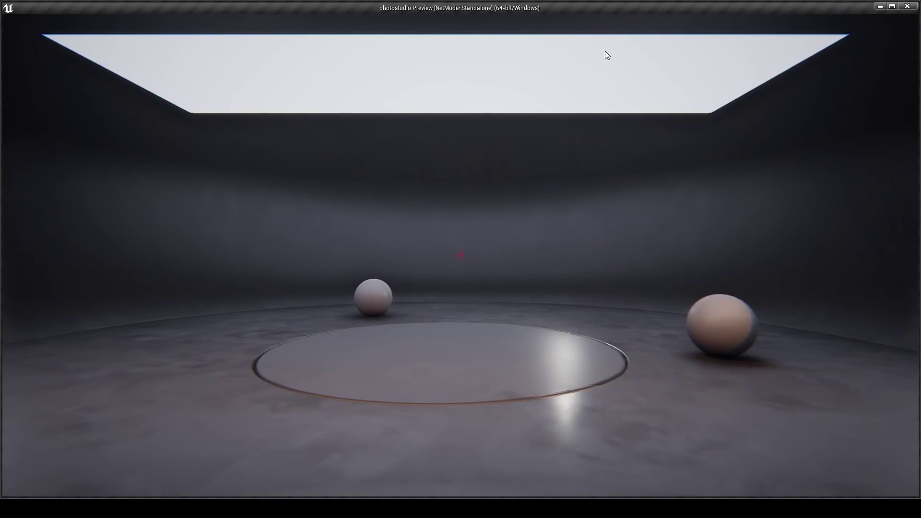
- Walk the Unreal preview camera forward until both labelled fountain scans are visible
left_click(506, 130)
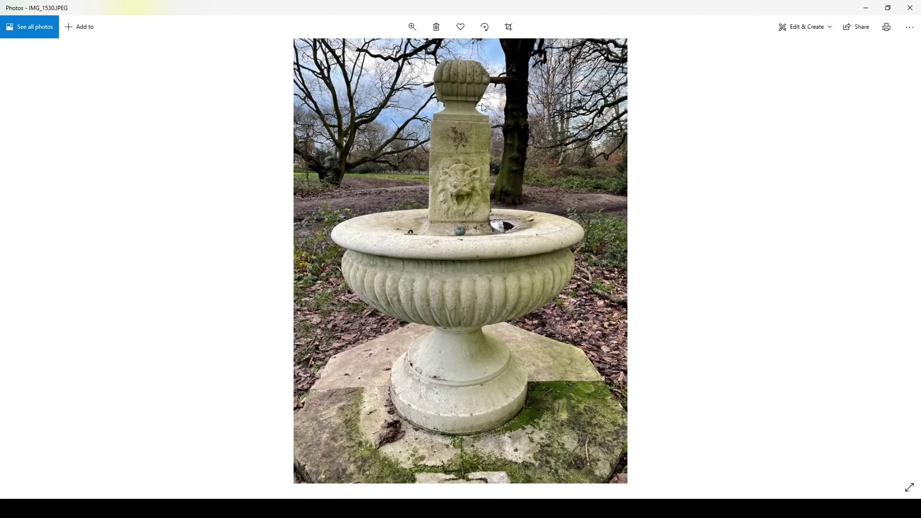
- Zoom into the fountain photo, pan to its top, then switch to the Heges store page
left_click(412, 27)
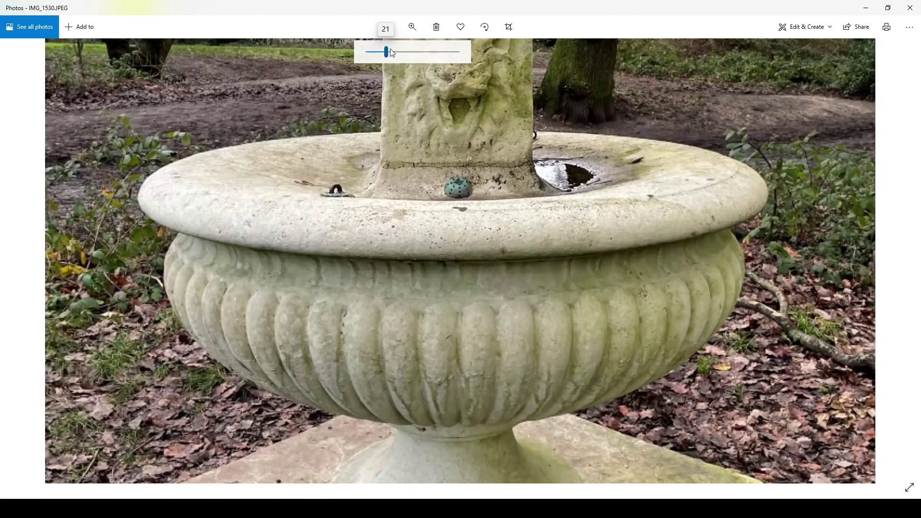
mouse_move(376, 53)
left_mouse_down()
mouse_move(392, 48)
mouse_move(369, 51)
left_mouse_up()
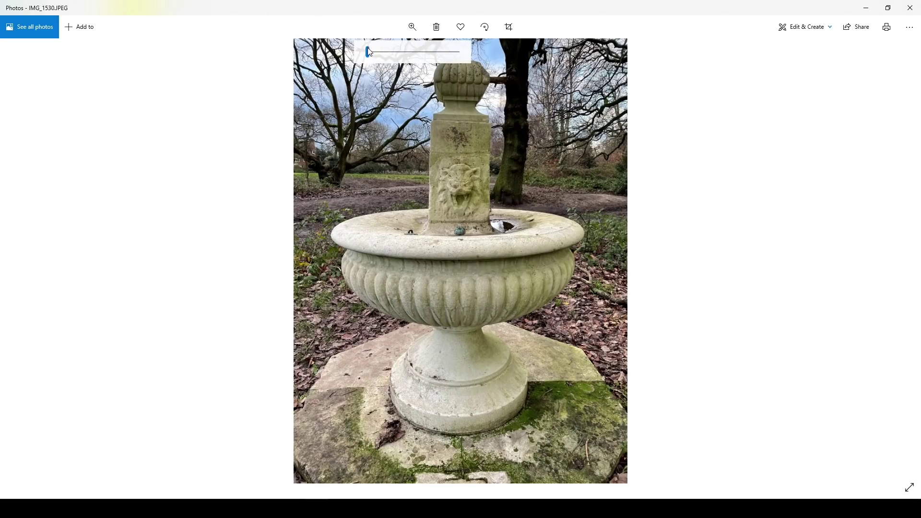
left_click_drag(369, 52, 372, 52)
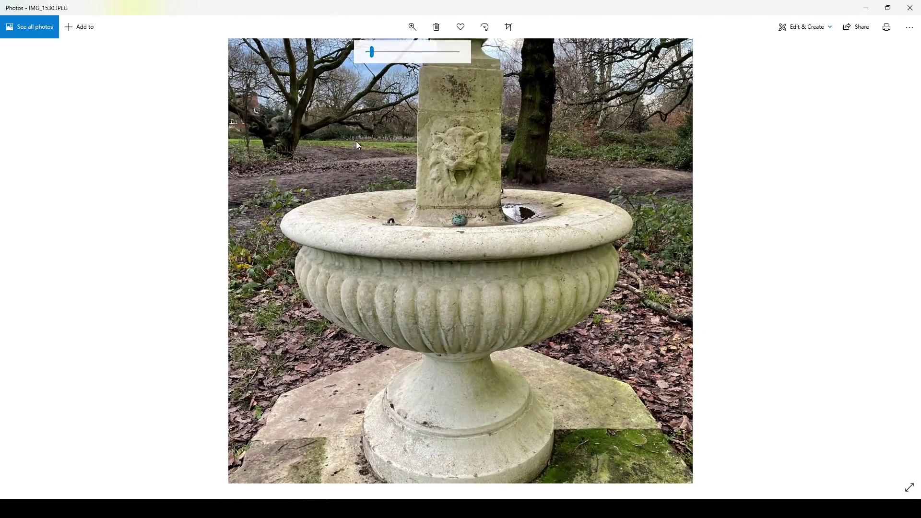
left_click_drag(356, 141, 362, 177)
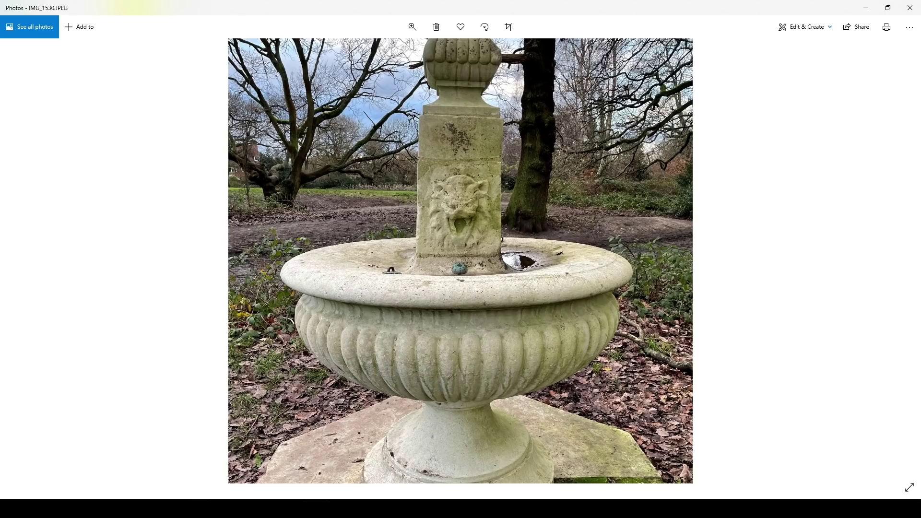
left_click(240, 475)
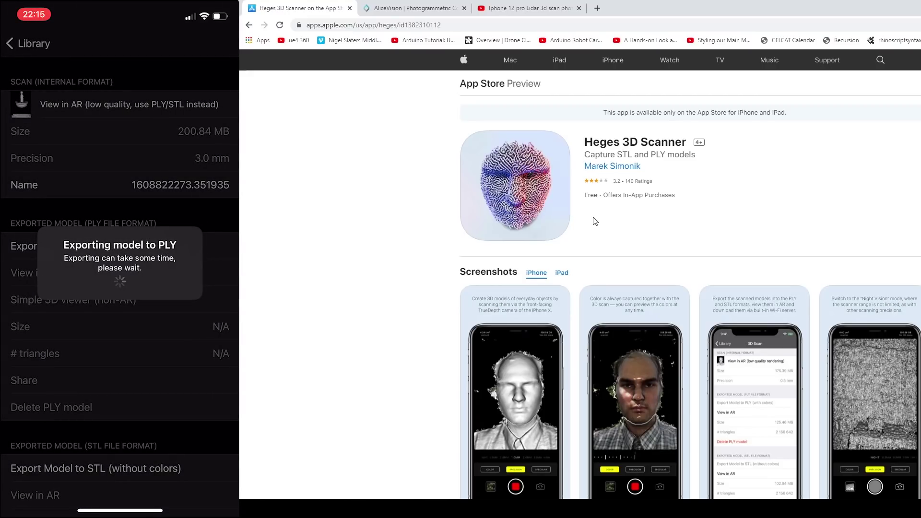
- Scroll through the Heges store page, then return to the Heges website
scroll(600, 225, "down", 3)
scroll(599, 225, "down", 5)
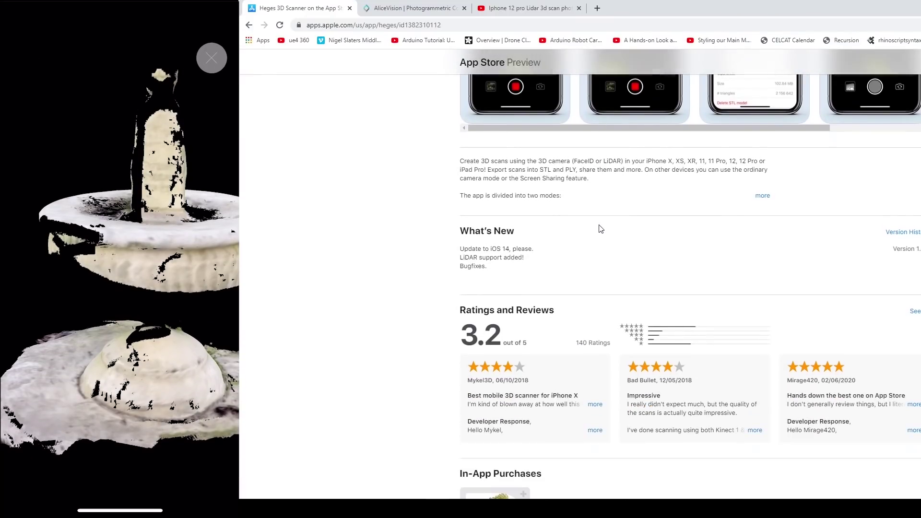
scroll(599, 226, "down", 7)
scroll(504, 224, "up", 10)
scroll(489, 227, "up", 6)
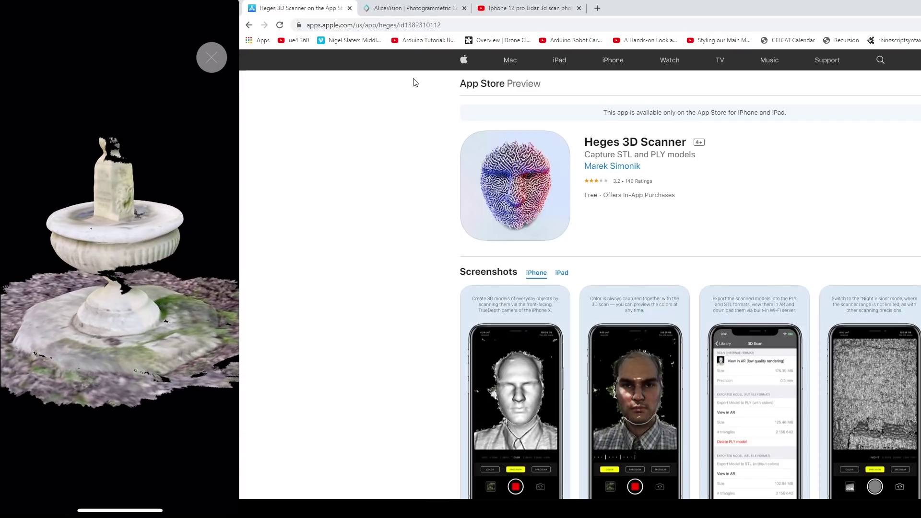
left_click(249, 25)
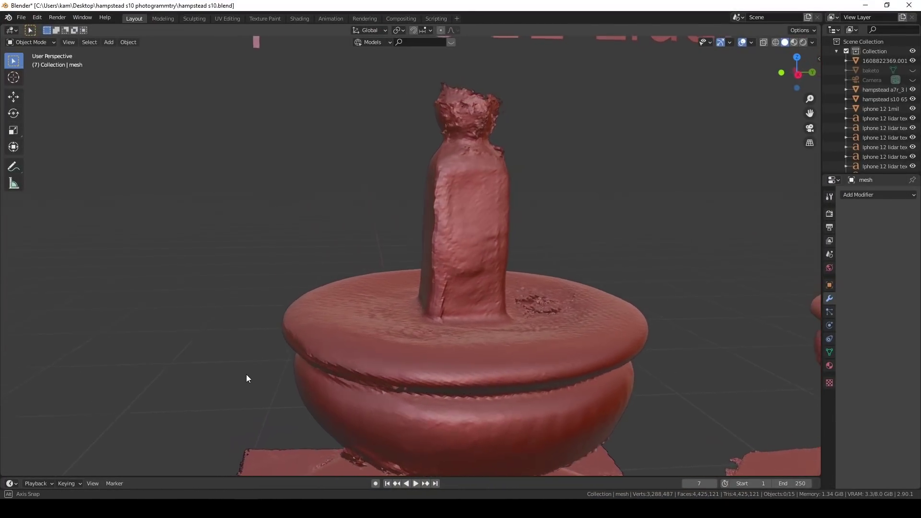
middle_click_drag(239, 369, 245, 376)
mouse_move(329, 385)
middle_mouse_down()
mouse_move(306, 240)
mouse_move(270, 249)
mouse_move(332, 234)
mouse_move(318, 237)
mouse_move(313, 261)
mouse_move(329, 243)
mouse_move(326, 299)
mouse_move(339, 265)
mouse_move(318, 262)
mouse_move(349, 287)
mouse_move(390, 274)
mouse_move(372, 281)
mouse_move(416, 238)
mouse_move(414, 250)
mouse_move(341, 281)
mouse_move(233, 288)
mouse_move(288, 239)
mouse_move(381, 238)
mouse_move(373, 256)
middle_mouse_up()
scroll(324, 307, "down", 2)
scroll(325, 315, "down", 1)
scroll(332, 313, "down", 2)
scroll(334, 302, "down", 1)
scroll(365, 293, "up", 2)
scroll(281, 243, "up", 3)
scroll(381, 239, "up", 2)
scroll(373, 257, "down", 3)
left_click(794, 42)
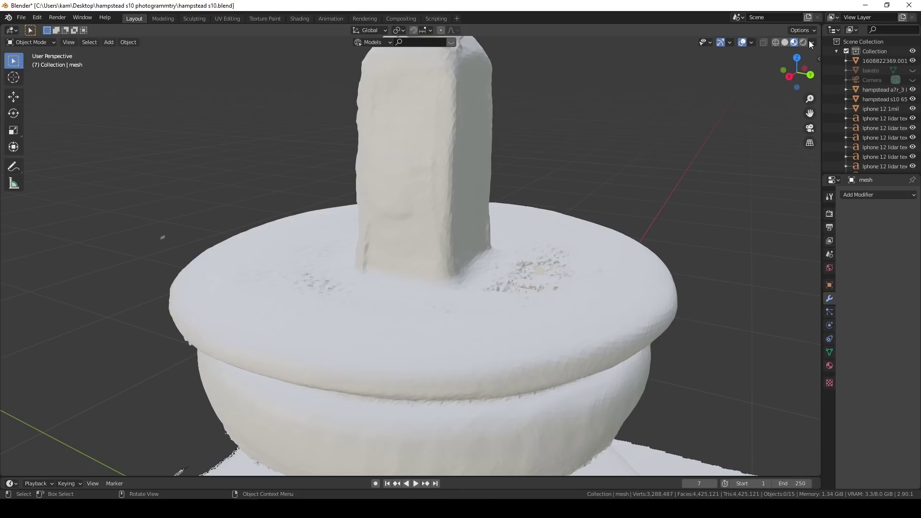
mouse_move(542, 197)
middle_mouse_down()
mouse_move(512, 206)
mouse_move(412, 282)
mouse_move(375, 358)
middle_mouse_up()
scroll(397, 390, "up", 3)
mouse_move(356, 401)
middle_mouse_down()
mouse_move(365, 376)
mouse_move(475, 321)
mouse_move(574, 362)
middle_mouse_up()
mouse_move(516, 343)
middle_mouse_down()
mouse_move(549, 333)
mouse_move(425, 347)
middle_mouse_up()
scroll(451, 327, "down", 4)
scroll(479, 306, "down", 2)
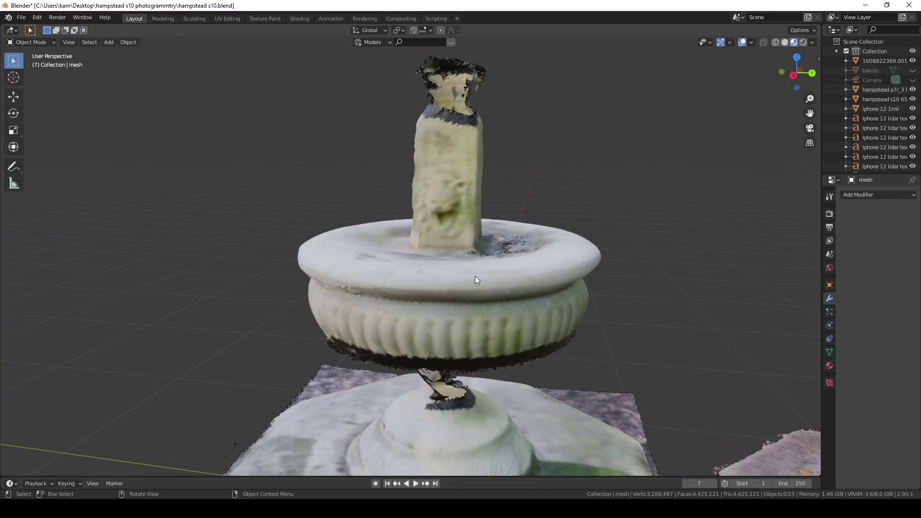
left_click(785, 43)
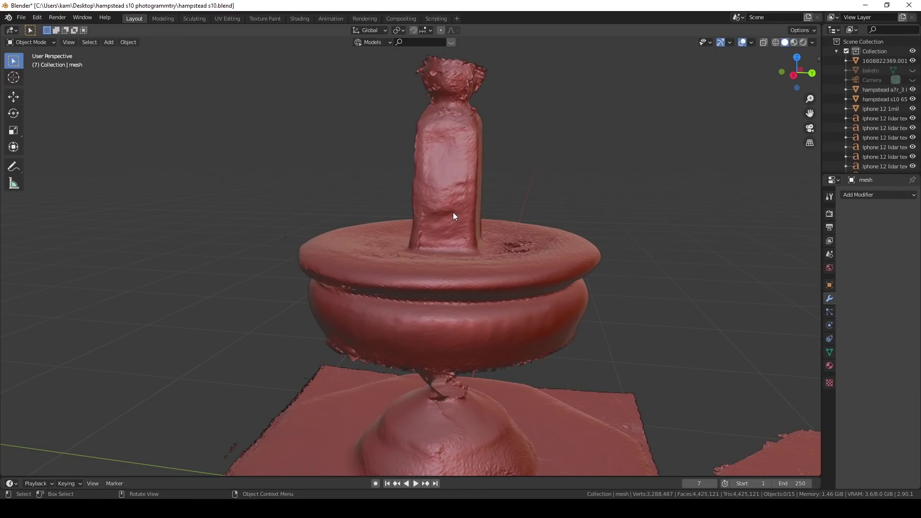
- Zoom and orbit slightly around the iPhone 12 Lidar fountain scan
scroll(450, 207, "up", 2, "shift")
scroll(444, 247, "up", 1, "shift")
scroll(444, 222, "up", 3, "shift")
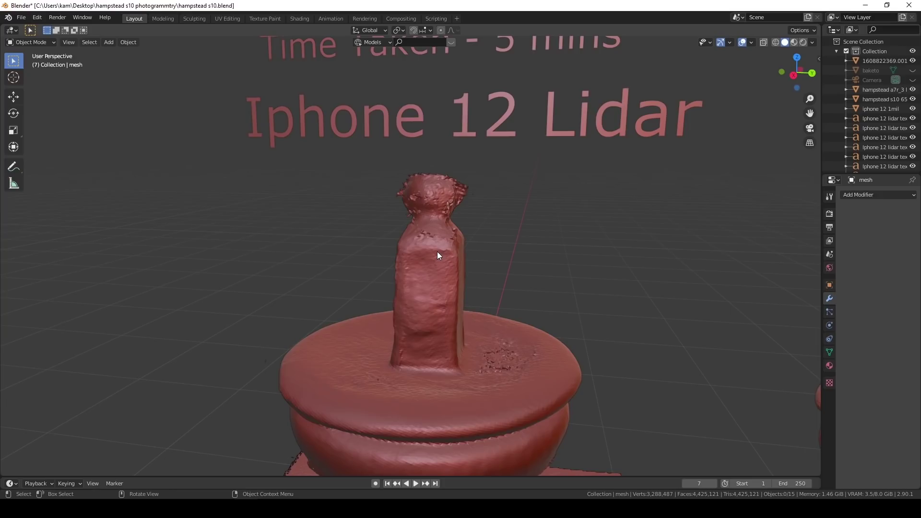
middle_click_drag(424, 294, 434, 291)
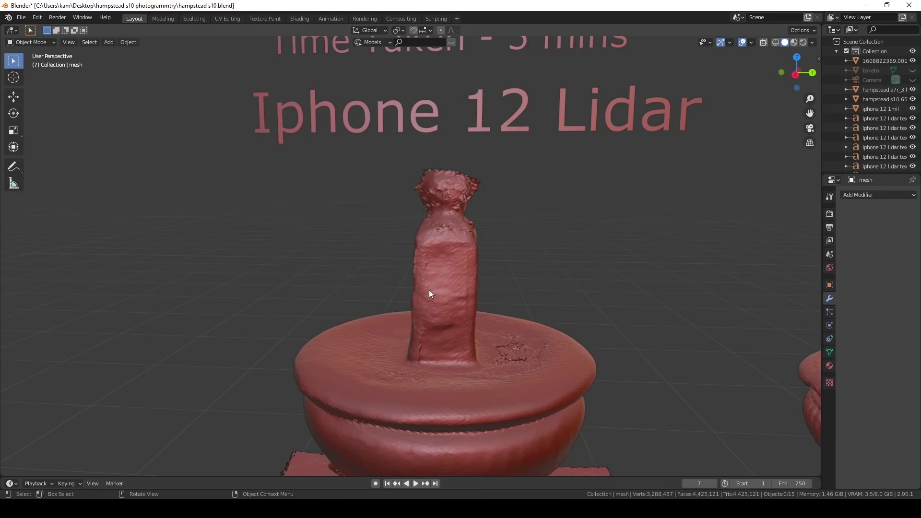
- Move past the Samsung S10 lion-head fountain to the iPhone 12 Photo model
middle_click_drag(546, 325, 287, 272, "shift")
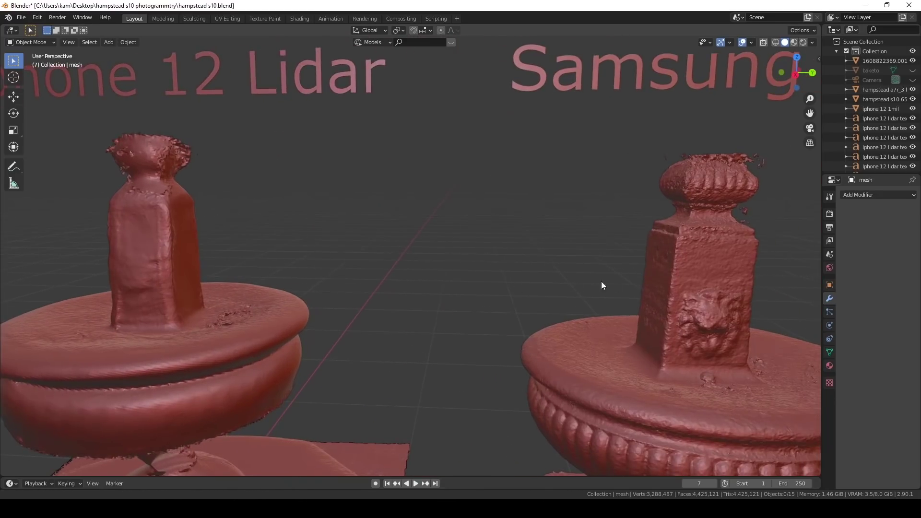
scroll(287, 272, "down", 2)
scroll(347, 257, "down", 2)
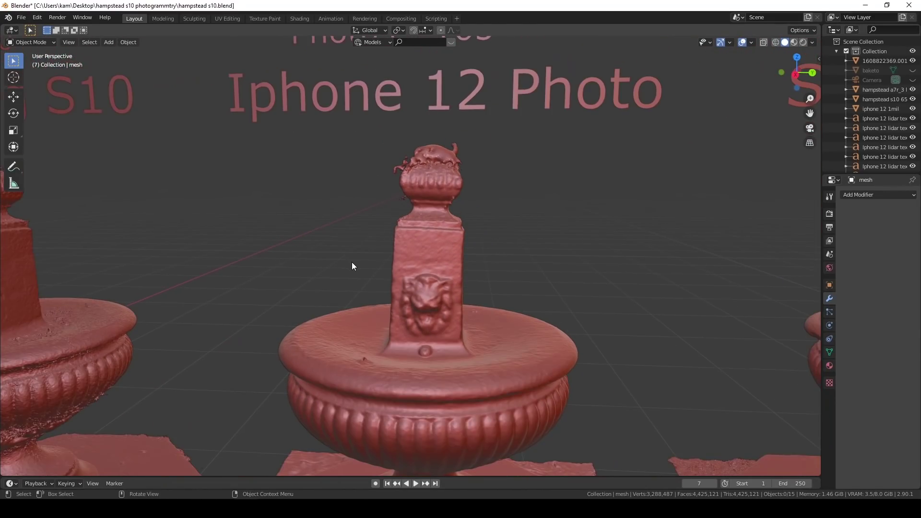
mouse_move(353, 263)
middle_mouse_down("shift")
mouse_move(498, 298)
mouse_move(353, 266)
mouse_move(381, 268)
mouse_move(348, 283)
mouse_move(359, 260)
middle_mouse_up("shift")
scroll(371, 294, "down", 3)
scroll(356, 292, "down", 2)
scroll(356, 275, "down", 2)
scroll(359, 259, "up", 2)
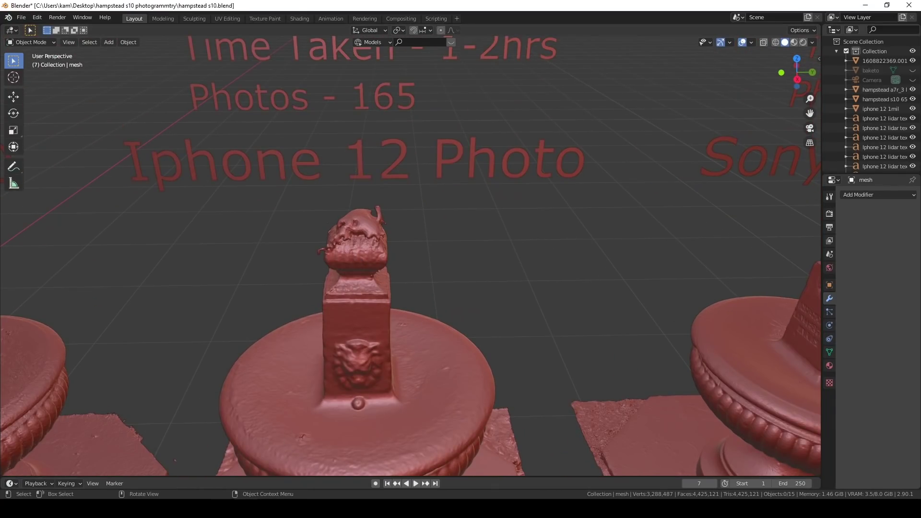
- Orbit and zoom the Metashape iPhone 12 model to view its ring of 169 cameras
mouse_move(351, 490)
left_click(291, 475)
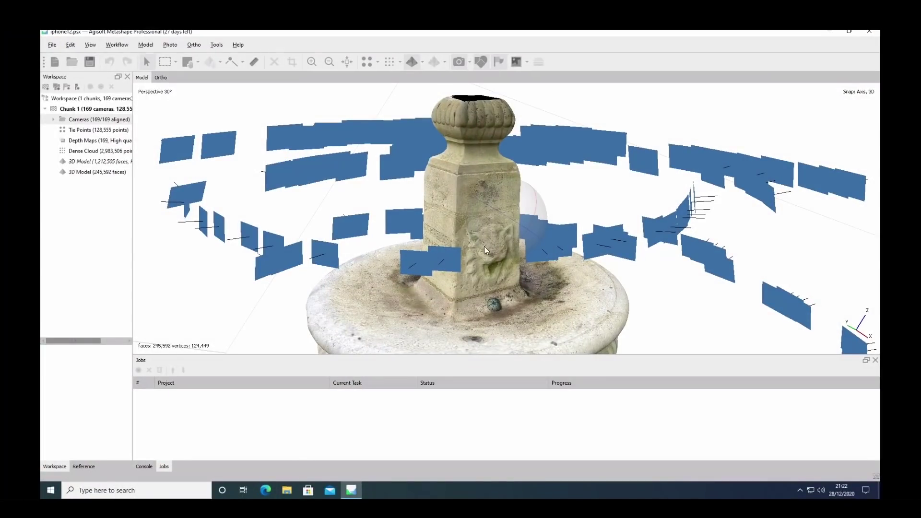
scroll(501, 239, "down", 2)
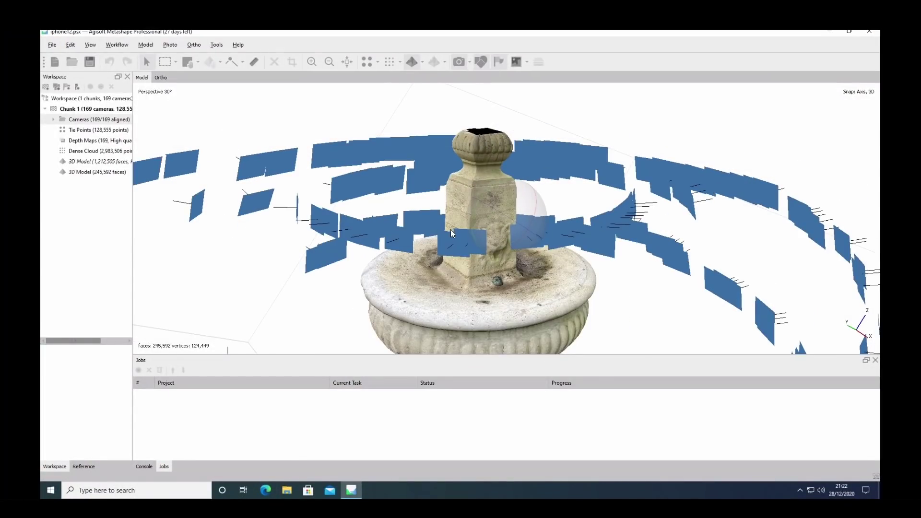
mouse_move(520, 233)
left_mouse_down()
mouse_move(527, 237)
mouse_move(434, 252)
mouse_move(537, 205)
mouse_move(516, 218)
left_mouse_up()
scroll(404, 214, "down", 5)
left_click_drag(404, 215, 408, 204)
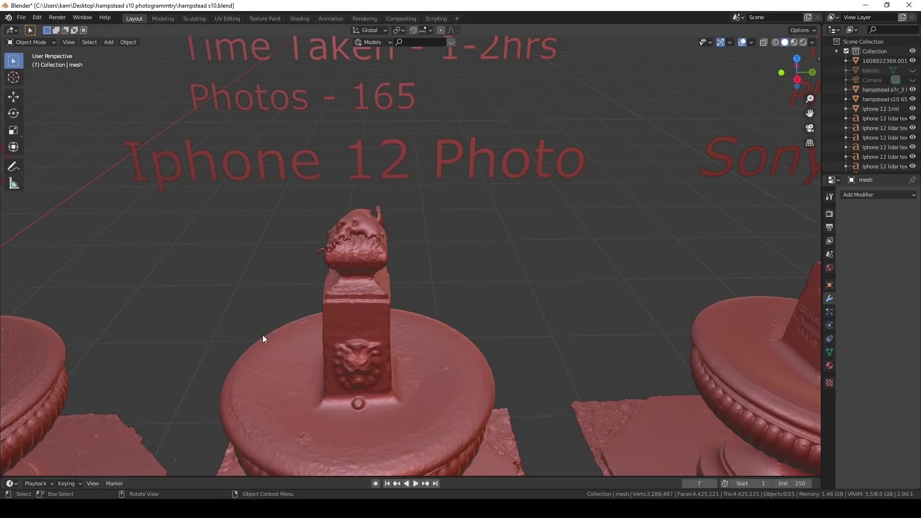
mouse_move(263, 335)
middle_mouse_down()
mouse_move(262, 319)
mouse_move(364, 330)
mouse_move(406, 323)
mouse_move(341, 329)
middle_mouse_up()
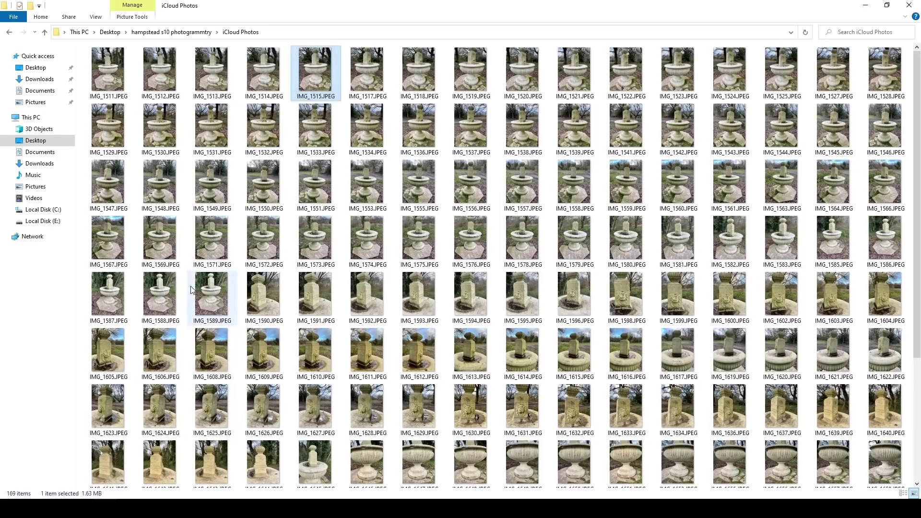
- Open IMG_1513, page forward through the iCloud photos to IMG_1546, and zoom into it
double_click(211, 69)
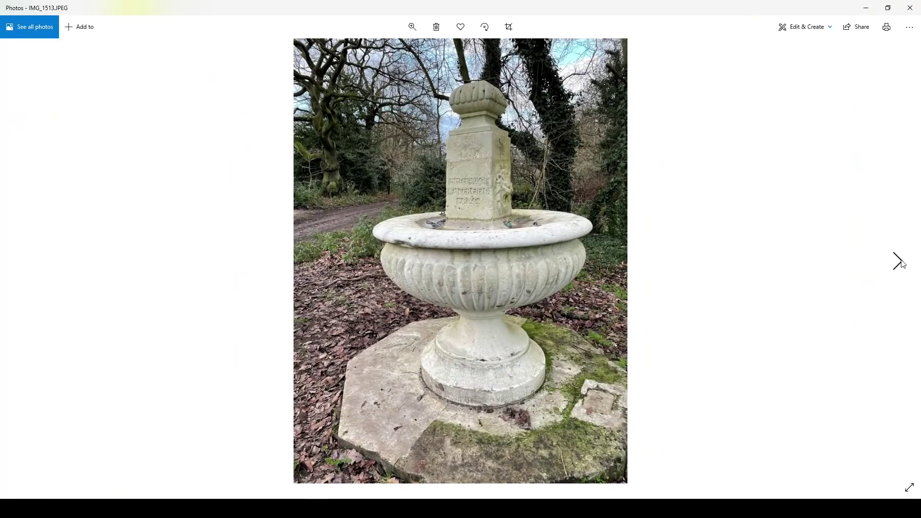
left_click(901, 263)
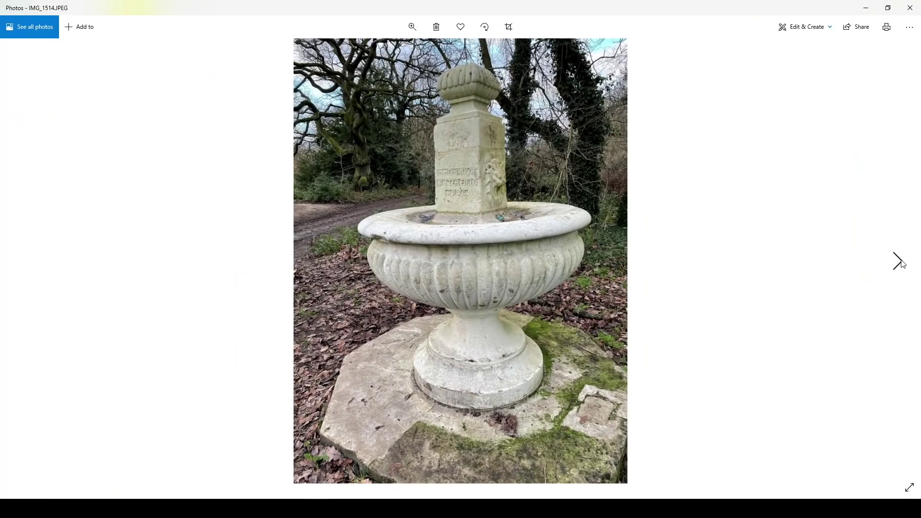
left_click(901, 263)
left_click(901, 263)
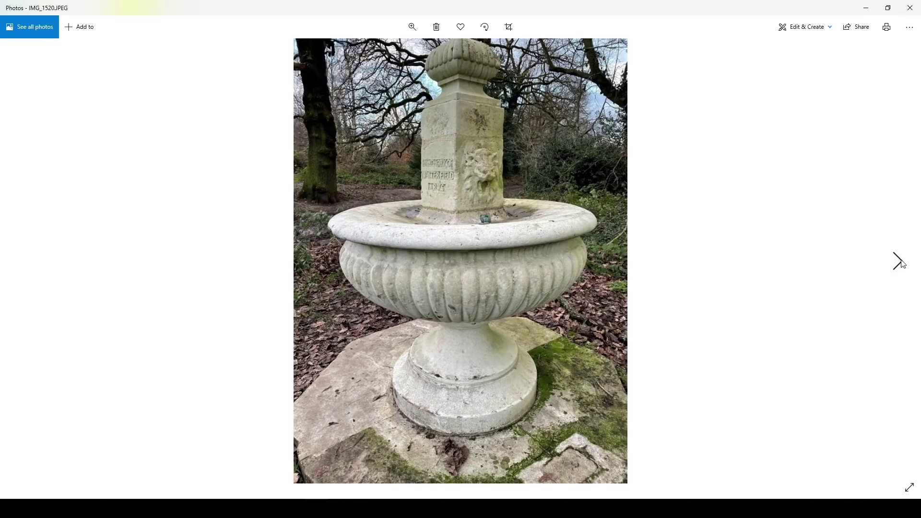
left_click(902, 263)
left_click(901, 263)
left_click(901, 263)
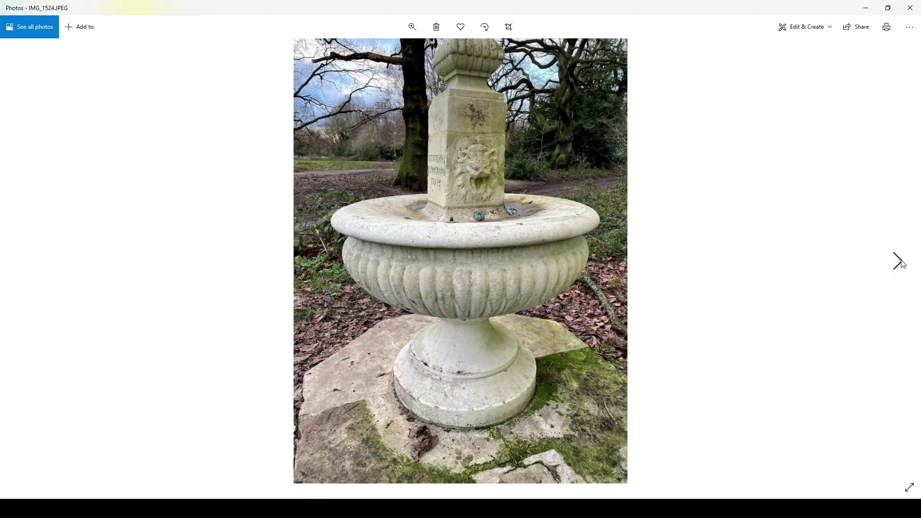
left_click(901, 263)
left_click(901, 263)
left_click(901, 263)
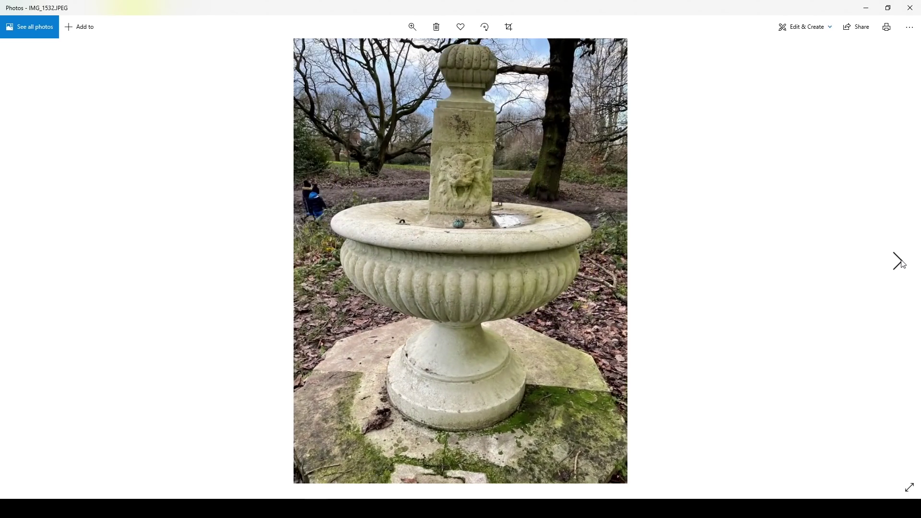
left_click(901, 263)
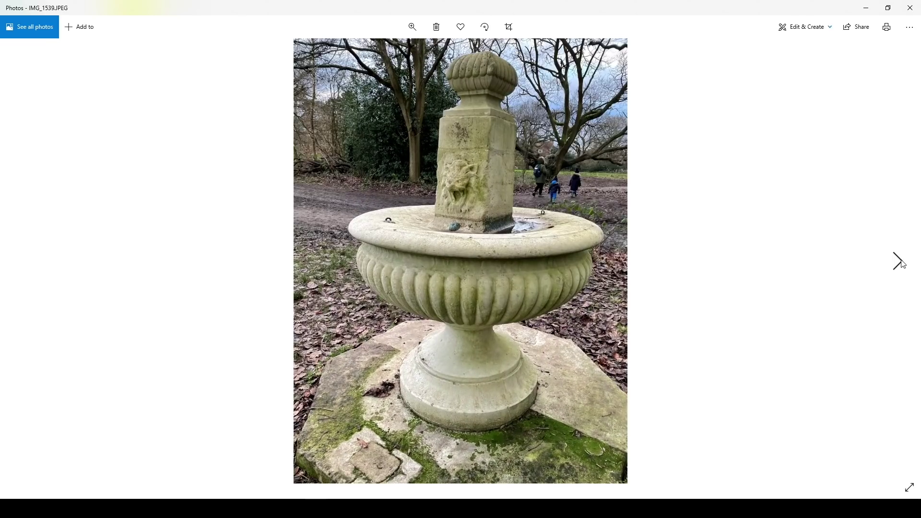
left_click(899, 262)
left_click(899, 262)
left_click(899, 262)
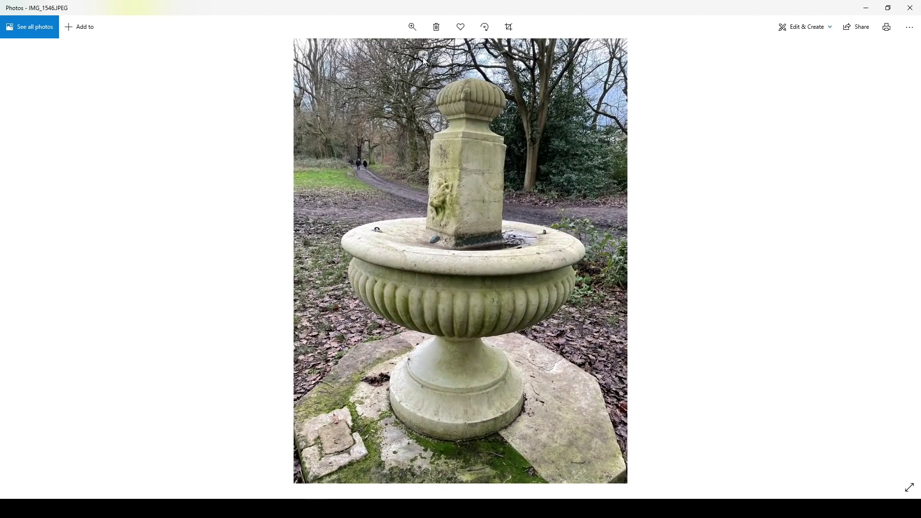
left_click_drag(393, 53, 373, 57)
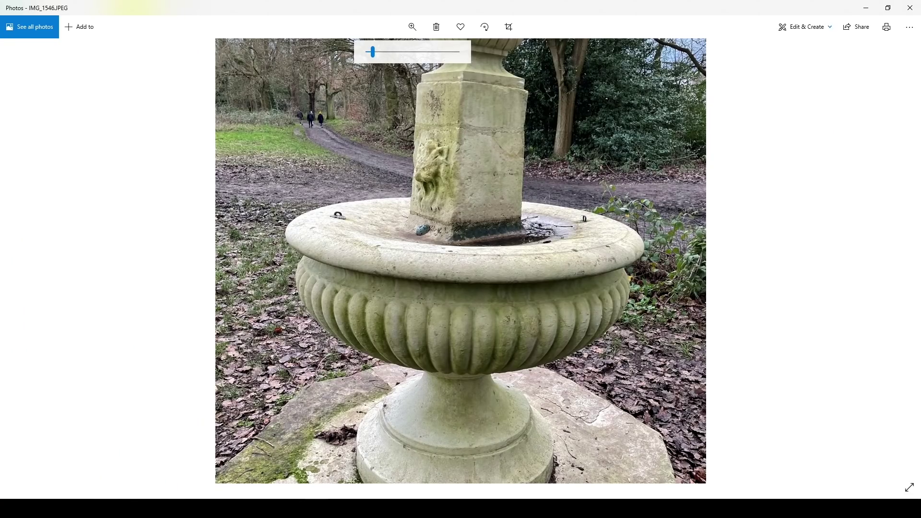
- Close the photo viewer and open the s10 shots folder
key("alt+F4")
left_click(9, 32)
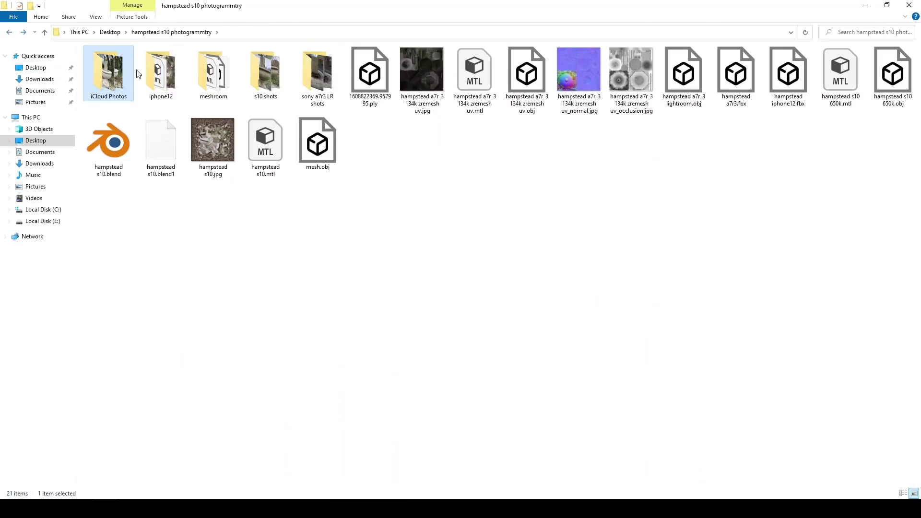
double_click(276, 82)
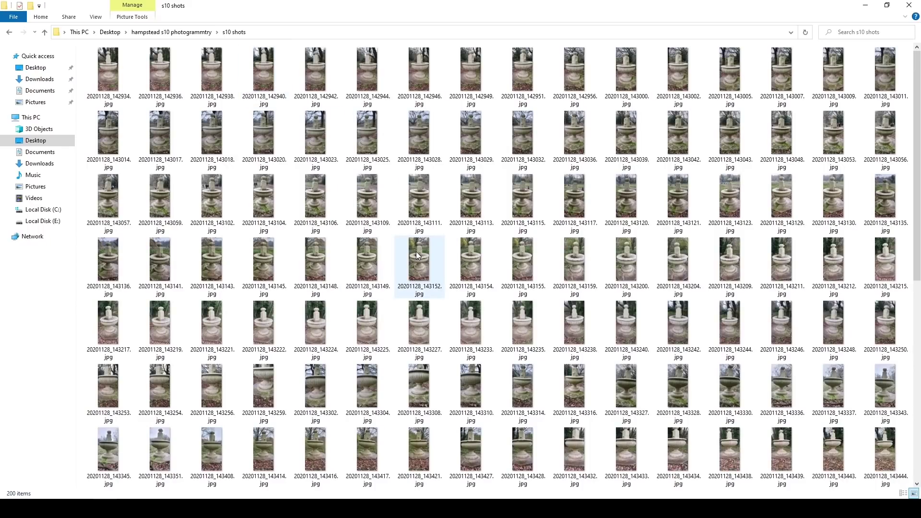
- View 20201128_143152.jpg and page forward to 20201128_143219.jpg
double_click(419, 257)
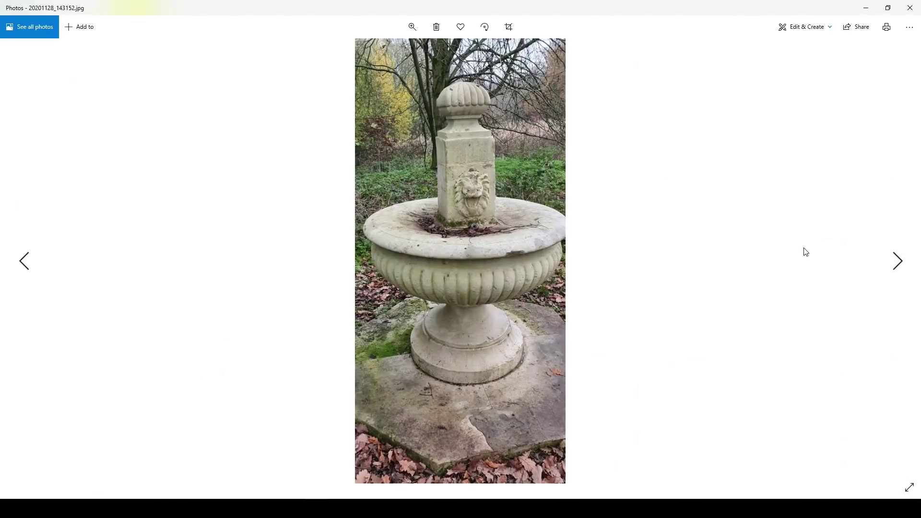
left_click(902, 265)
left_click(901, 264)
left_click(901, 264)
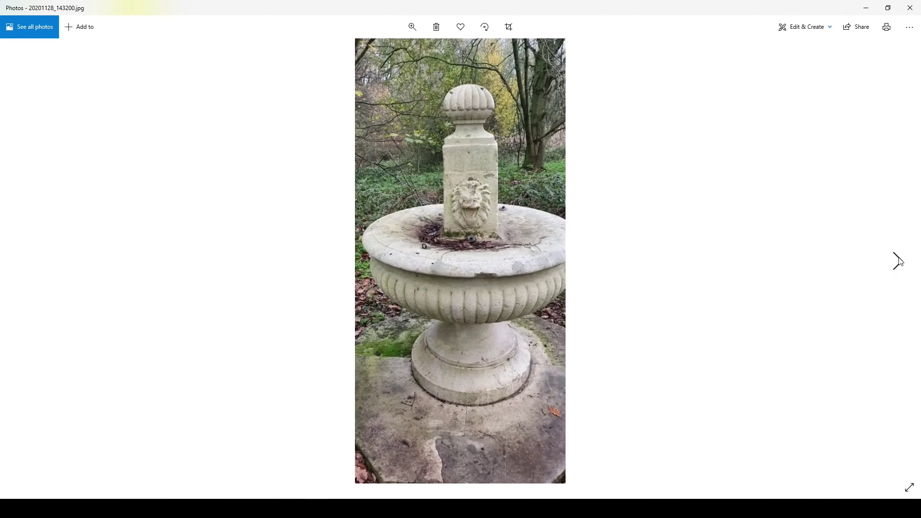
left_click(899, 261)
left_click(899, 261)
left_click(899, 262)
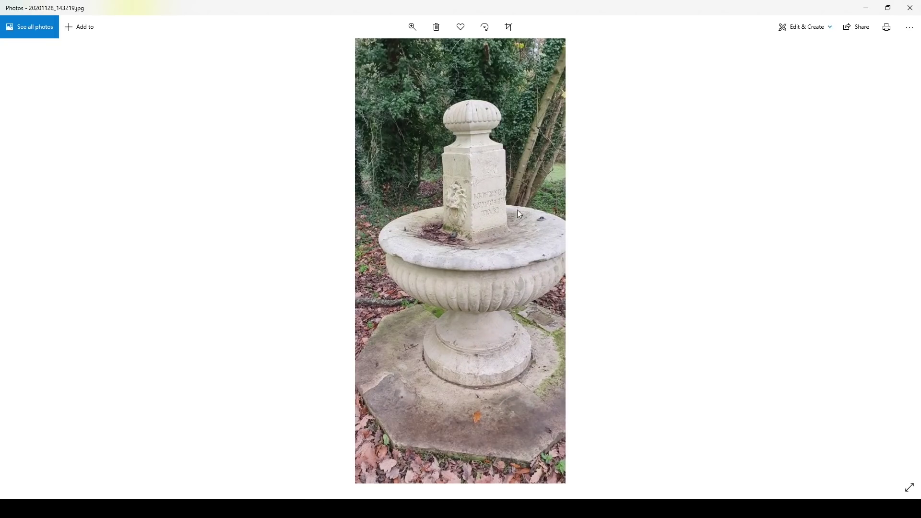
- Zoom in and pan across the untextured fountain scans
left_click_drag(389, 50, 371, 51)
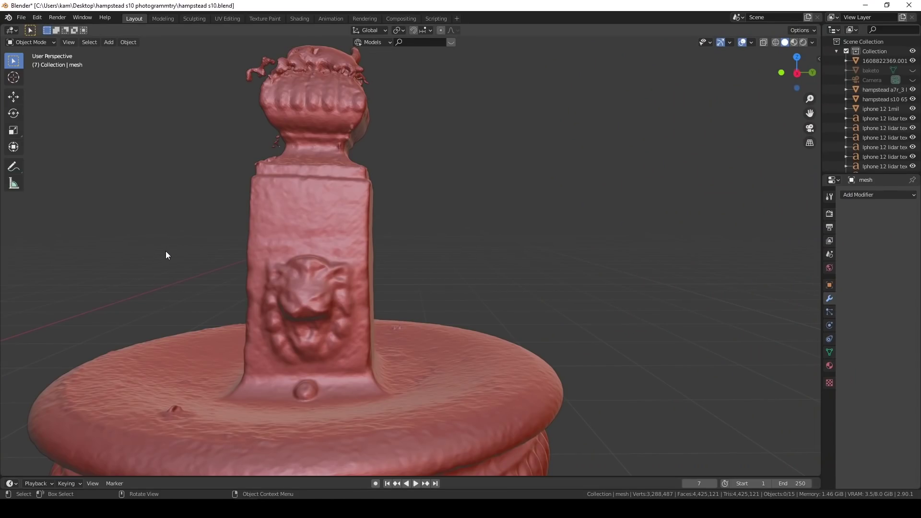
scroll(344, 202, "down", 5)
scroll(372, 229, "up", 3)
scroll(344, 243, "up", 3)
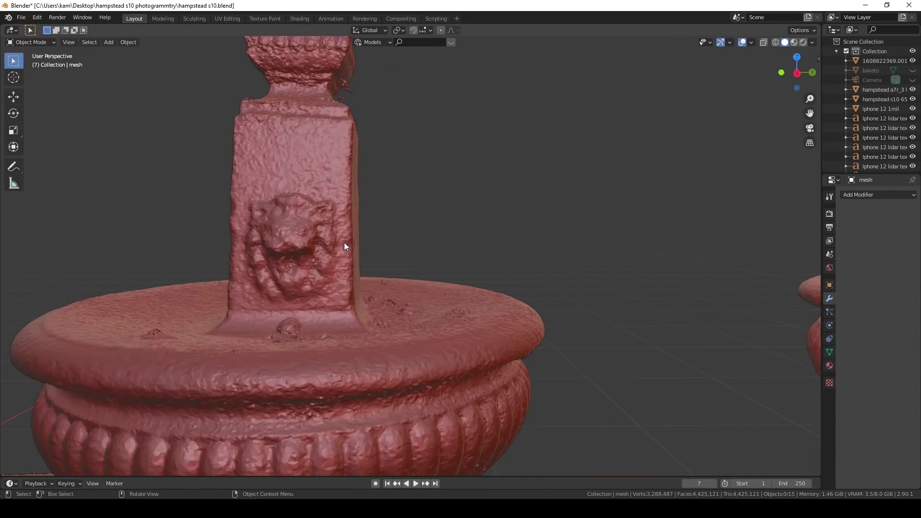
middle_click_drag(344, 242, 379, 242, "shift")
scroll(367, 292, "down", 1)
- Orbit under and over the Samsung S10 bowl rim and between the two scanned pillars
mouse_move(366, 292)
middle_mouse_down("shift")
mouse_move(342, 220)
mouse_move(328, 237)
mouse_move(442, 268)
mouse_move(250, 249)
mouse_move(358, 281)
mouse_move(369, 290)
mouse_move(366, 330)
middle_mouse_up("shift")
scroll(343, 220, "up", 3)
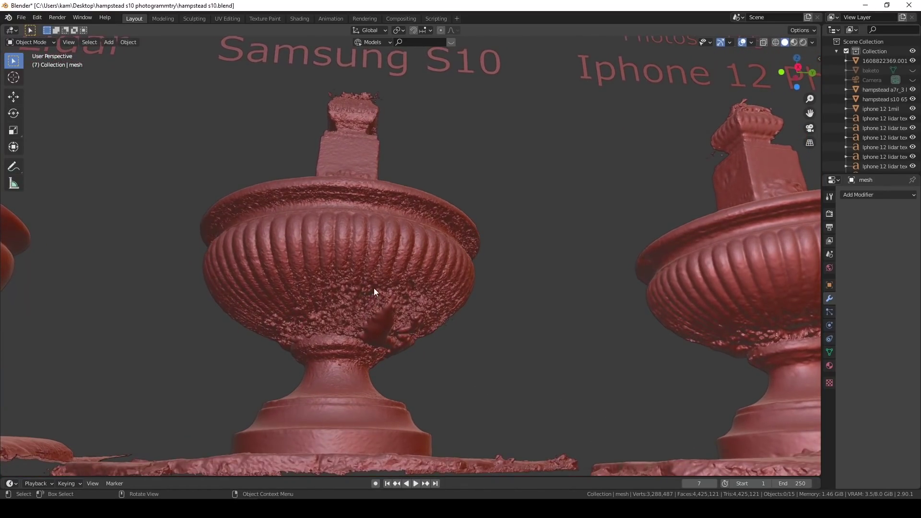
mouse_move(278, 277)
middle_mouse_down()
mouse_move(343, 293)
mouse_move(353, 321)
mouse_move(410, 330)
middle_mouse_up()
scroll(413, 292, "up", 2)
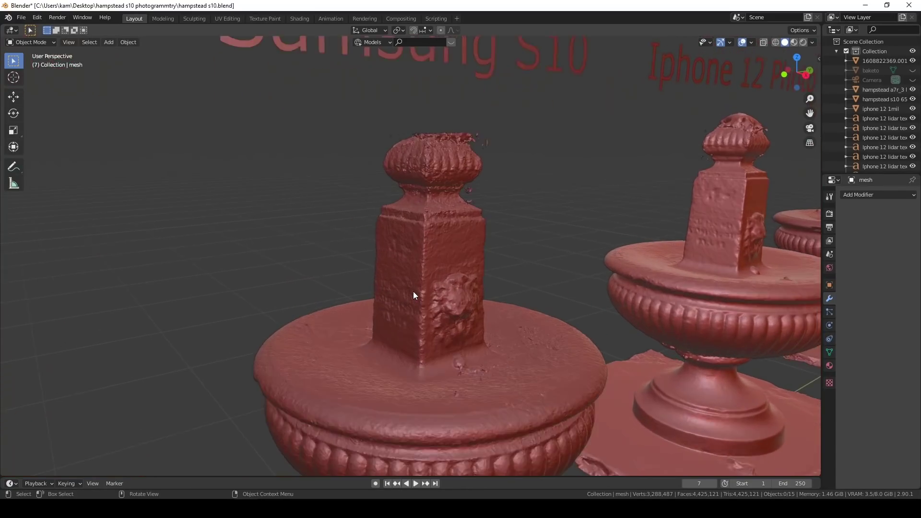
scroll(428, 286, "up", 3)
mouse_move(428, 286)
middle_mouse_down()
mouse_move(451, 286)
mouse_move(501, 249)
middle_mouse_up()
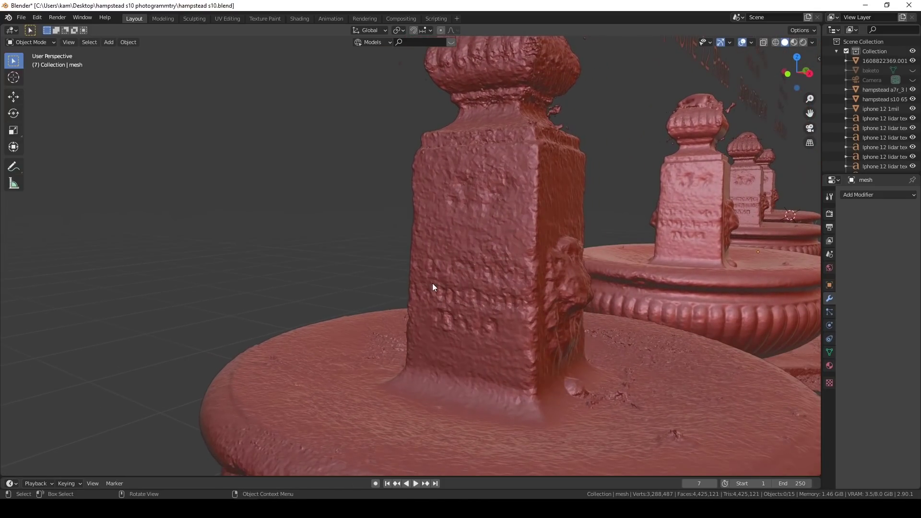
mouse_move(482, 319)
middle_mouse_down()
mouse_move(504, 327)
mouse_move(444, 313)
mouse_move(410, 318)
mouse_move(546, 334)
mouse_move(540, 359)
mouse_move(418, 320)
mouse_move(423, 328)
mouse_move(488, 309)
mouse_move(555, 318)
mouse_move(494, 342)
mouse_move(493, 304)
mouse_move(417, 312)
mouse_move(574, 234)
middle_mouse_up()
- Switch Blender to Material Preview shading, then open the sony a7r3 LR shots folder
left_click(795, 42)
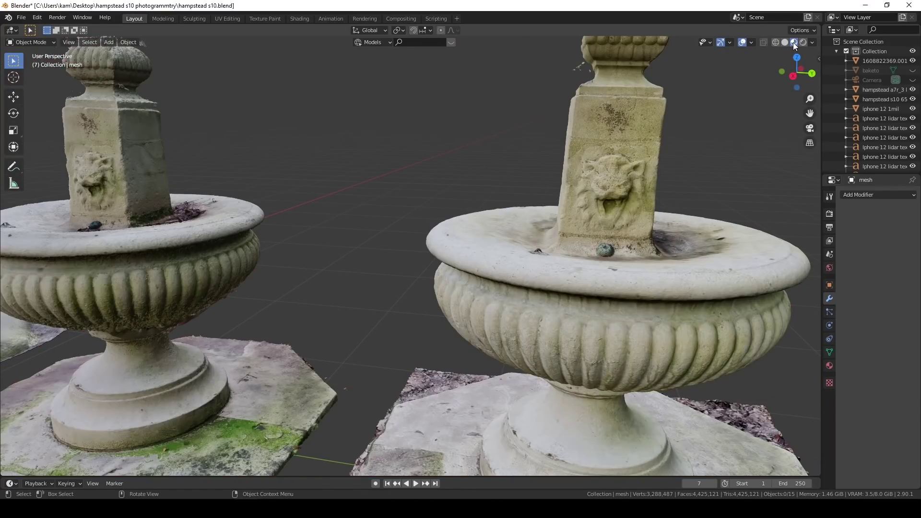
mouse_move(396, 263)
middle_mouse_down()
mouse_move(455, 251)
mouse_move(416, 251)
mouse_move(442, 235)
mouse_move(388, 277)
mouse_move(300, 257)
mouse_move(344, 339)
mouse_move(372, 321)
mouse_move(435, 318)
mouse_move(360, 321)
mouse_move(304, 355)
mouse_move(444, 286)
mouse_move(476, 286)
mouse_move(428, 240)
mouse_move(341, 272)
mouse_move(438, 276)
mouse_move(450, 243)
mouse_move(732, 209)
mouse_move(512, 203)
mouse_move(575, 209)
mouse_move(339, 326)
middle_mouse_up()
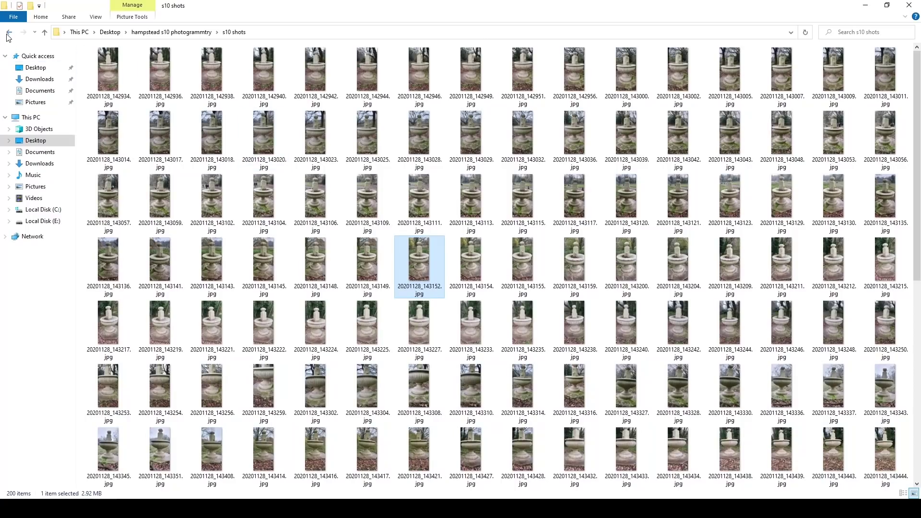
left_click(9, 32)
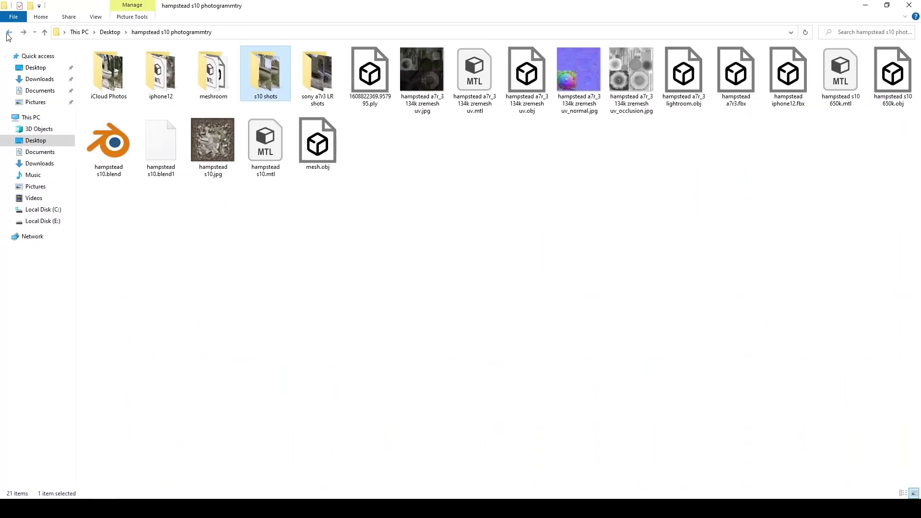
double_click(321, 80)
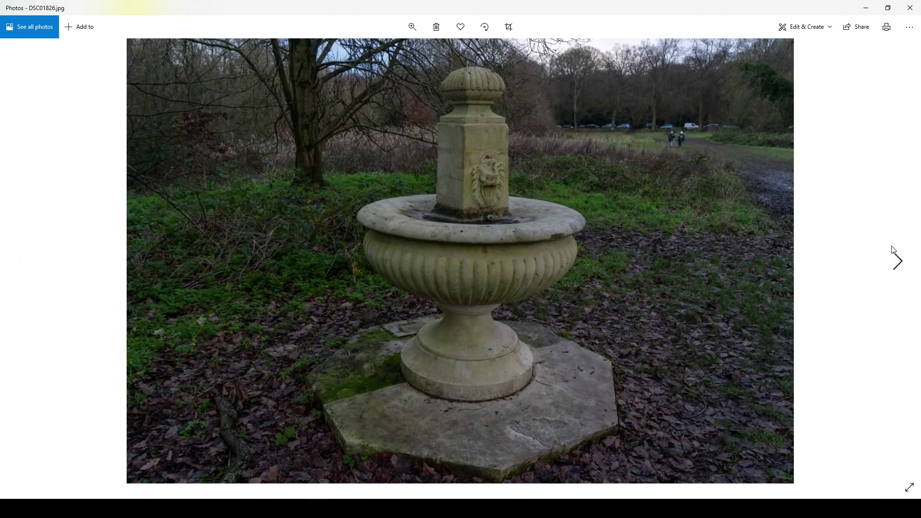
- Step forward through the Sony photos to DSC01833.jpg
left_click(898, 261)
left_click(897, 262)
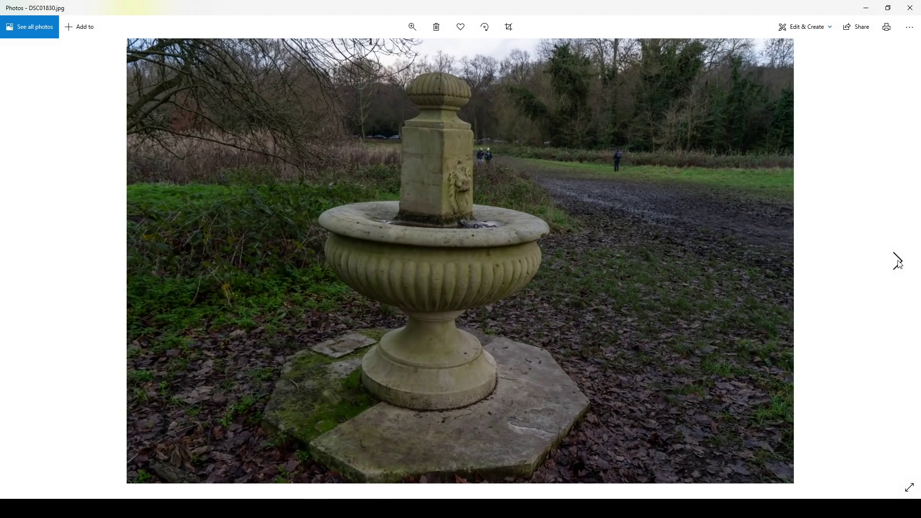
left_click(897, 262)
left_click(897, 262)
left_click(898, 262)
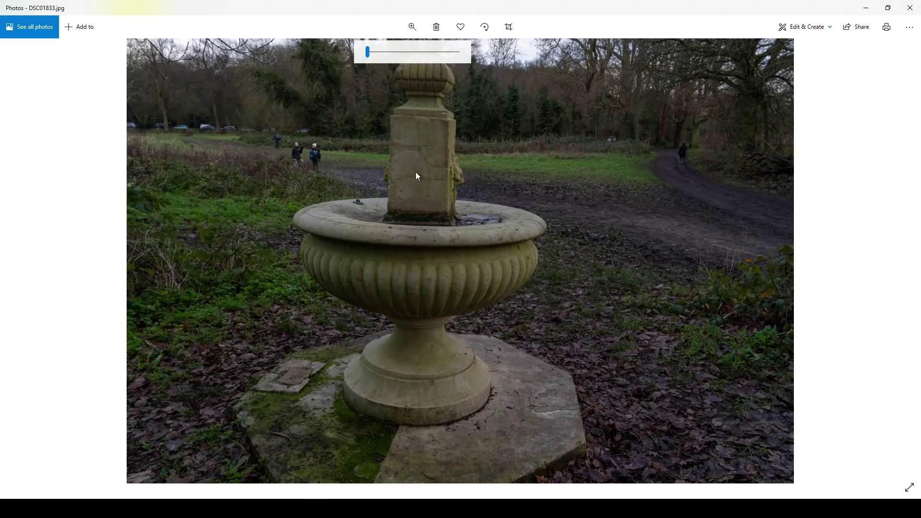
- Zoom into the fountain column and bring its weathered stone top into view
left_click_drag(386, 52, 397, 52)
scroll(350, 109, "down", 2)
left_click_drag(350, 109, 381, 315)
scroll(392, 243, "up", 2)
mouse_move(392, 243)
left_mouse_down()
mouse_move(432, 213)
mouse_move(429, 275)
mouse_move(383, 68)
left_mouse_up()
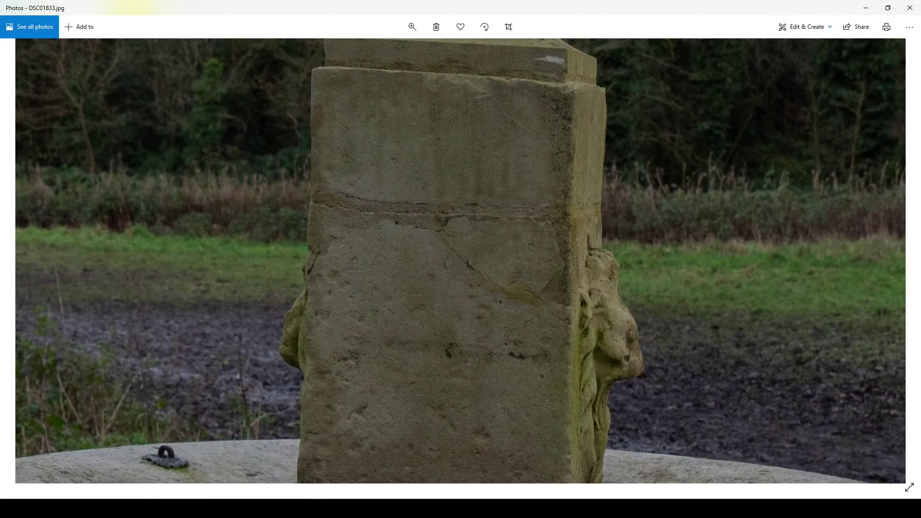
- Bring the AliceVision homepage to the front in Chrome, past the Heges site, and scroll through it
left_click(199, 509)
left_click(215, 481)
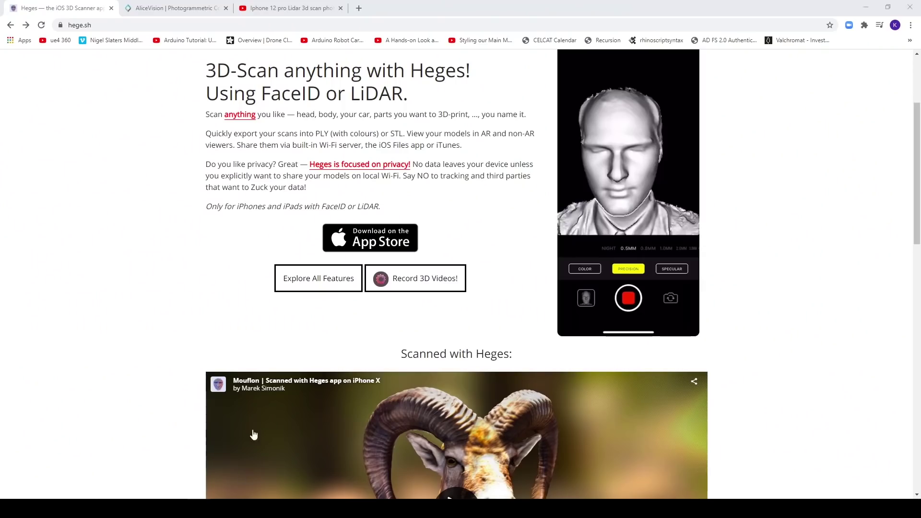
left_click(182, 9)
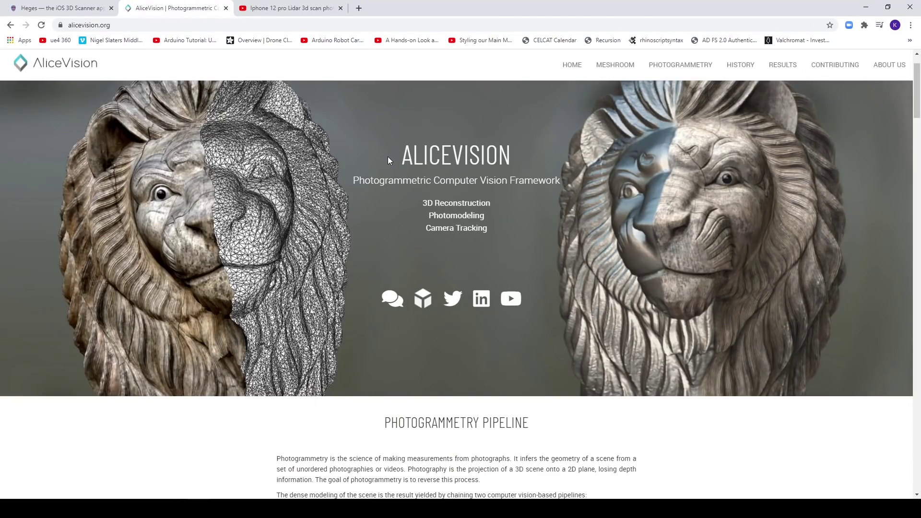
scroll(388, 158, "down", 3)
scroll(388, 158, "down", 6)
scroll(392, 163, "up", 8)
scroll(393, 163, "up", 3)
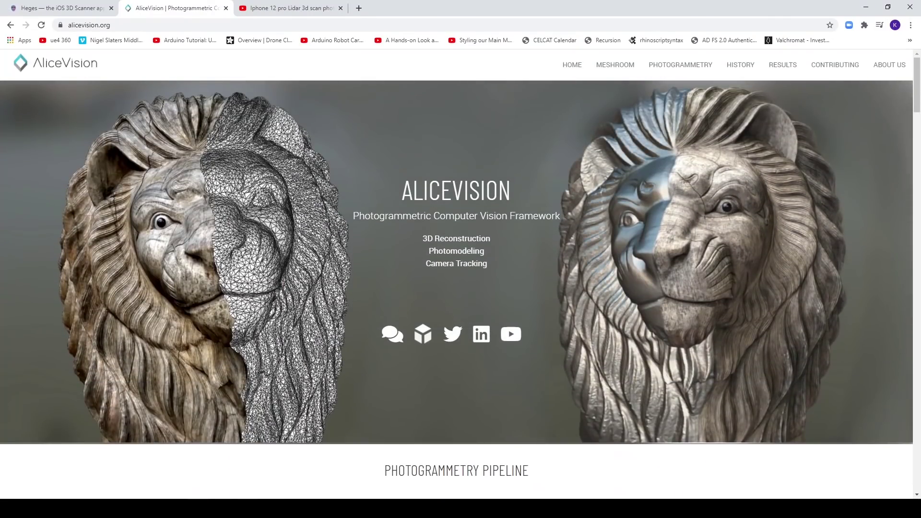
- Switch to Meshroom and orbit and zoom the Sony textured fountain reconstruction, down to its base
left_click(202, 470)
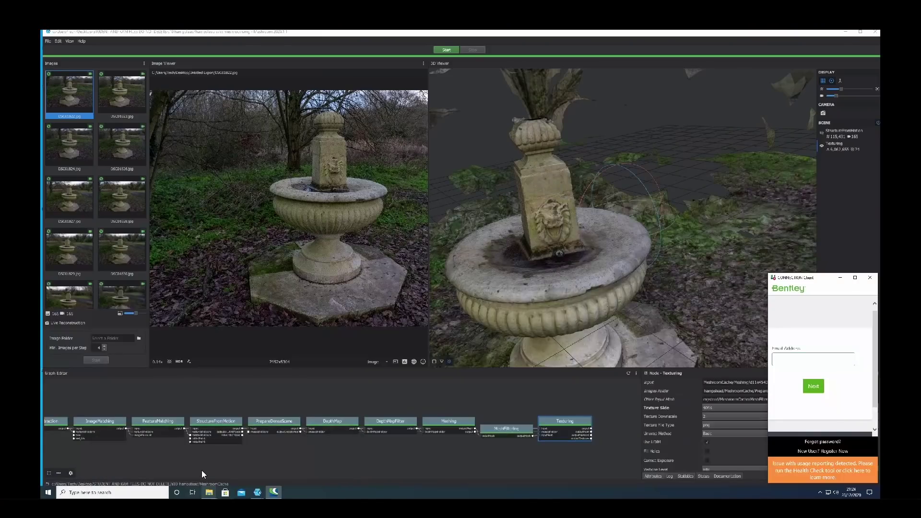
mouse_move(624, 205)
left_mouse_down()
mouse_move(657, 196)
mouse_move(642, 205)
left_mouse_up()
scroll(642, 205, "up", 3)
scroll(646, 204, "down", 2)
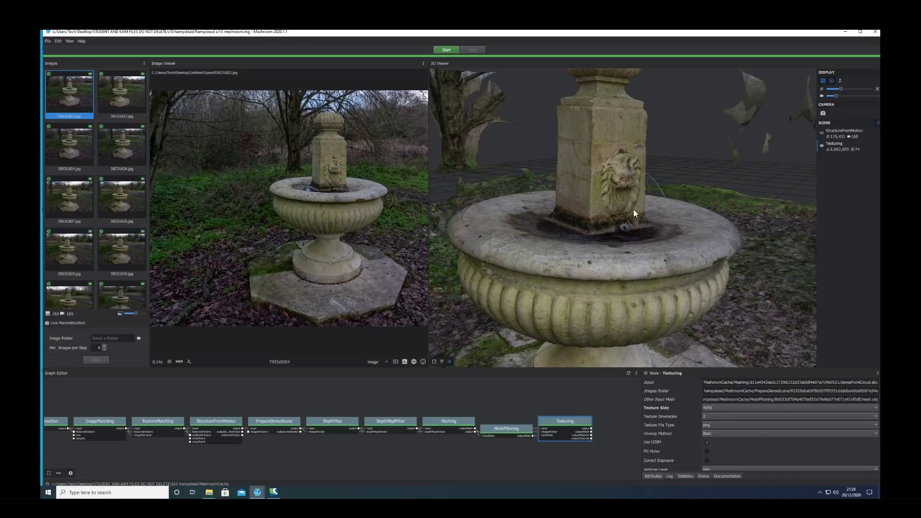
left_click_drag(601, 219, 620, 221)
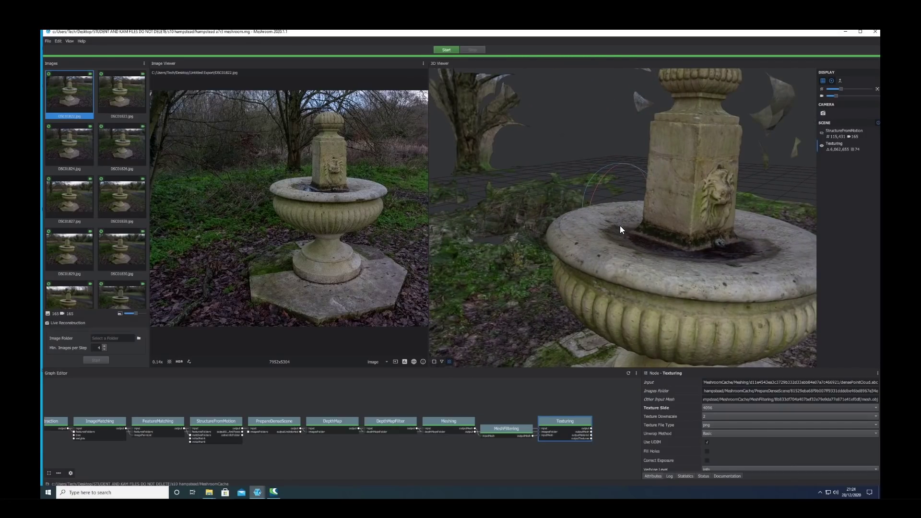
scroll(515, 413, "up", 2)
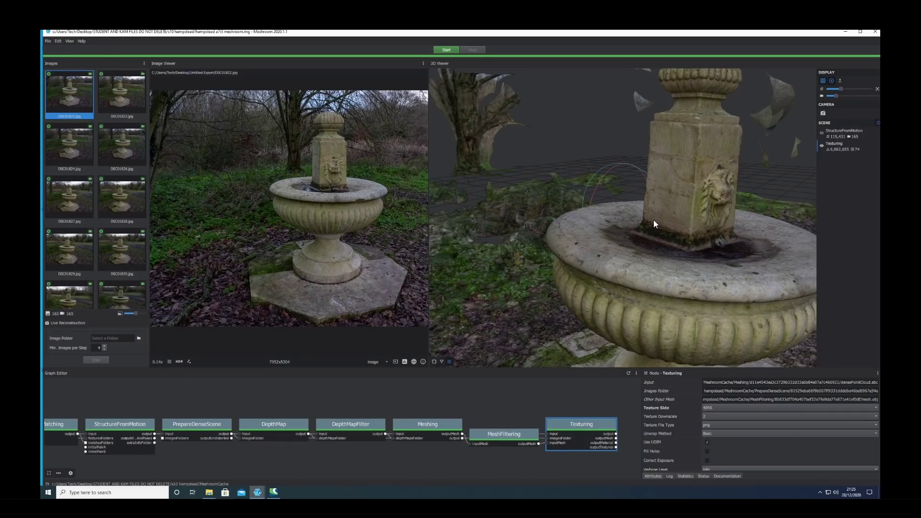
mouse_move(653, 220)
left_mouse_down()
mouse_move(648, 249)
mouse_move(638, 240)
mouse_move(648, 253)
mouse_move(680, 259)
mouse_move(510, 319)
left_mouse_up()
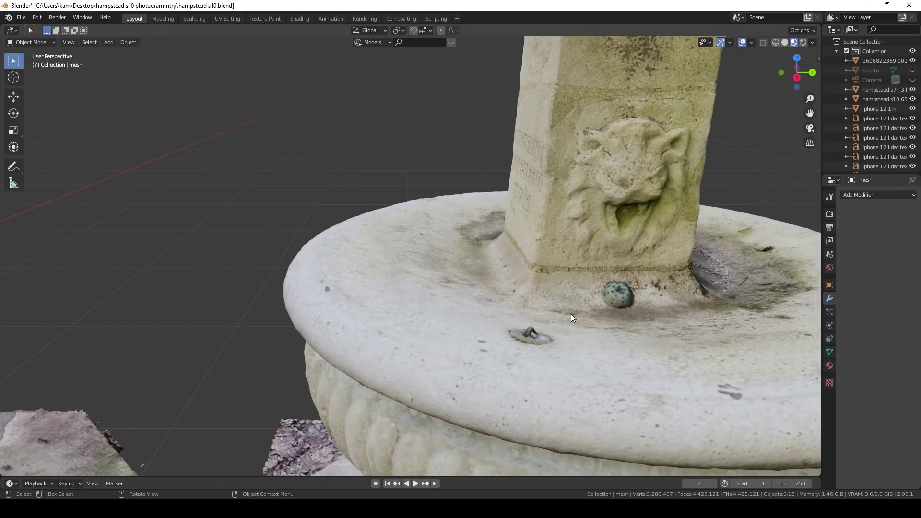
- Switch Blender's viewport shading from Material Preview to Solid to show the fountain scans untextured
scroll(622, 300, "down", 1)
scroll(667, 287, "down", 1)
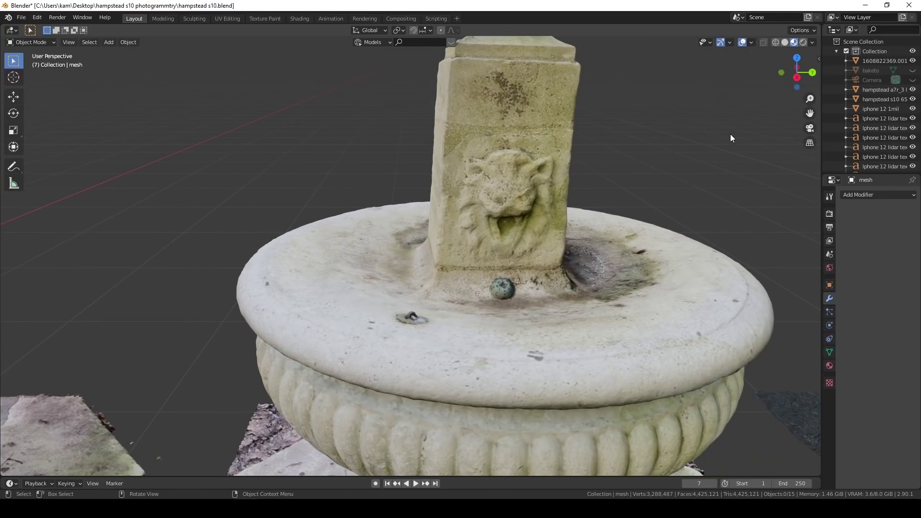
left_click(785, 42)
scroll(511, 247, "down", 3)
scroll(513, 245, "down", 5)
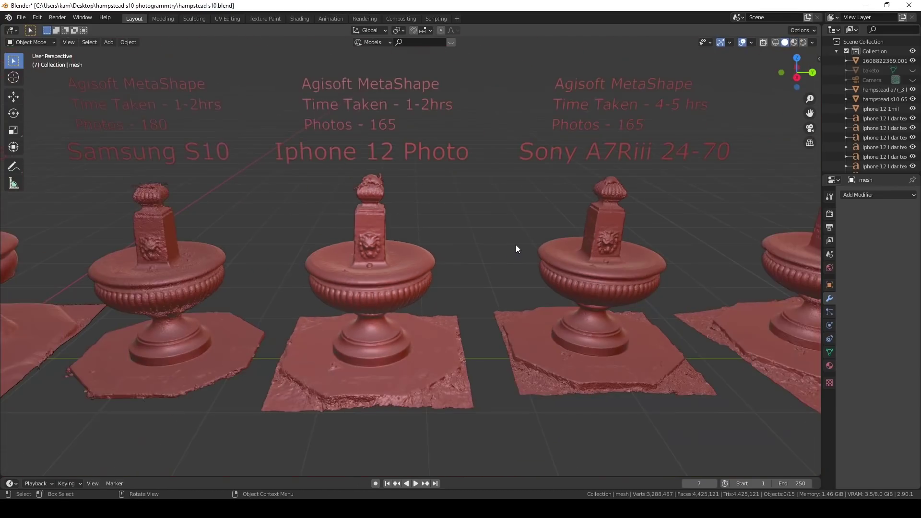
scroll(432, 249, "up", 5)
scroll(445, 267, "up", 3)
- Orbit and zoom around the centre fountain, dropping lower to examine its surface detail
mouse_move(512, 232)
middle_mouse_down()
mouse_move(552, 234)
mouse_move(485, 315)
mouse_move(497, 284)
mouse_move(480, 238)
mouse_move(453, 258)
mouse_move(398, 257)
mouse_move(456, 236)
mouse_move(487, 242)
mouse_move(491, 226)
mouse_move(505, 242)
mouse_move(526, 232)
mouse_move(539, 261)
mouse_move(509, 244)
mouse_move(437, 265)
mouse_move(486, 259)
mouse_move(454, 323)
mouse_move(447, 293)
mouse_move(474, 325)
mouse_move(497, 322)
mouse_move(503, 286)
mouse_move(483, 324)
middle_mouse_up()
scroll(477, 263, "up", 2)
scroll(437, 237, "down", 3)
scroll(454, 235, "down", 2)
scroll(491, 226, "down", 4)
scroll(483, 324, "up", 3)
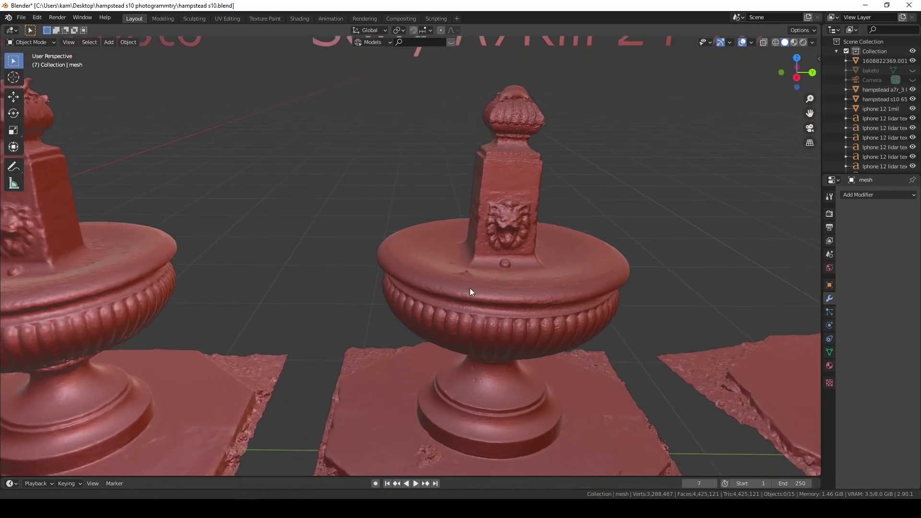
mouse_move(473, 271)
middle_mouse_down()
mouse_move(491, 189)
mouse_move(514, 200)
mouse_move(526, 275)
mouse_move(419, 284)
mouse_move(387, 266)
mouse_move(534, 318)
mouse_move(468, 310)
mouse_move(483, 331)
mouse_move(493, 316)
mouse_move(453, 302)
mouse_move(499, 305)
mouse_move(503, 290)
mouse_move(414, 304)
middle_mouse_up()
scroll(533, 319, "up", 2)
scroll(484, 329, "down", 3)
scroll(356, 282, "up", 4)
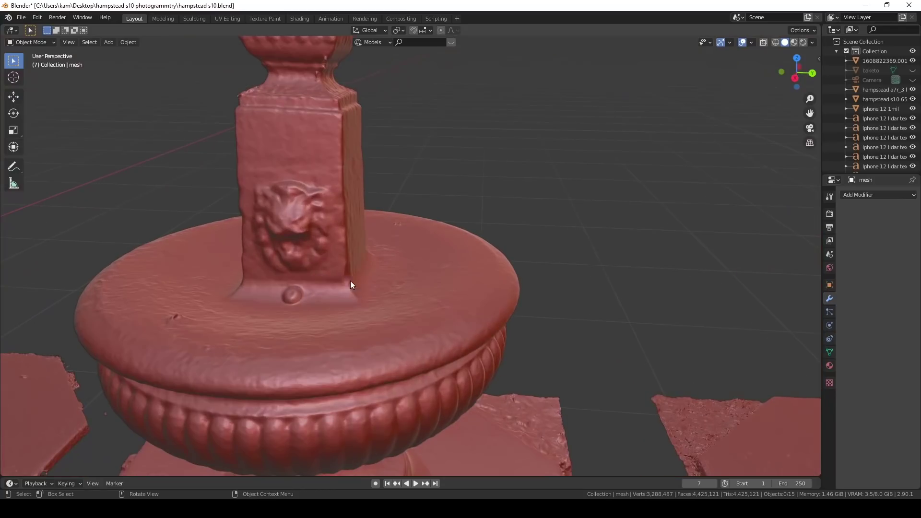
scroll(297, 286, "up", 2)
scroll(291, 280, "down", 3)
- Frame the whole centre fountain and swing around to inspect the lion head up close
mouse_move(284, 275)
middle_mouse_down()
mouse_move(398, 295)
mouse_move(517, 272)
mouse_move(289, 295)
mouse_move(318, 253)
mouse_move(375, 298)
mouse_move(505, 319)
mouse_move(373, 319)
mouse_move(347, 329)
mouse_move(633, 311)
mouse_move(467, 330)
middle_mouse_up()
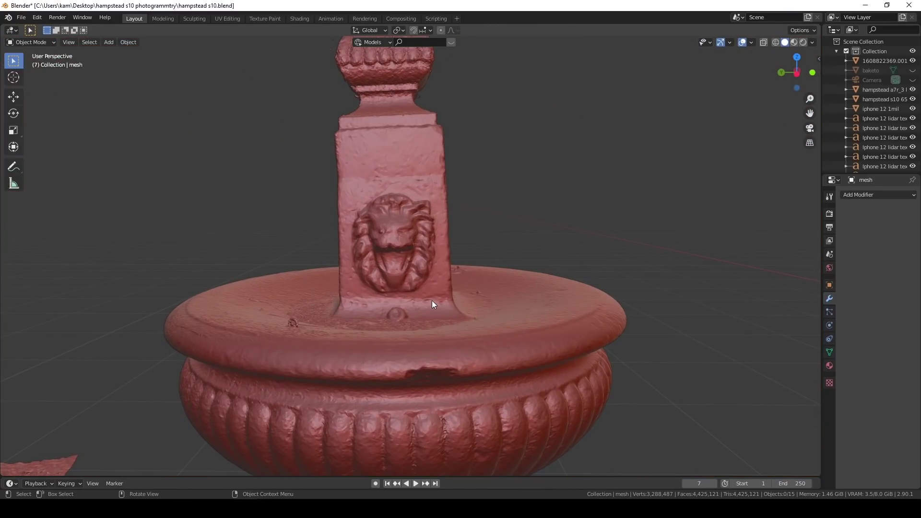
mouse_move(432, 304)
middle_mouse_down()
mouse_move(480, 327)
mouse_move(450, 303)
mouse_move(530, 304)
mouse_move(365, 318)
mouse_move(334, 334)
mouse_move(393, 318)
mouse_move(481, 328)
mouse_move(333, 332)
mouse_move(298, 350)
mouse_move(387, 310)
mouse_move(370, 319)
mouse_move(357, 347)
mouse_move(459, 306)
middle_mouse_up()
scroll(474, 296, "down", 3)
scroll(456, 291, "down", 2)
scroll(405, 313, "up", 5)
scroll(399, 326, "up", 3)
scroll(333, 332, "down", 4)
scroll(412, 315, "down", 3)
scroll(199, 304, "up", 2)
scroll(189, 306, "up", 2)
mouse_move(189, 306)
middle_mouse_down()
mouse_move(376, 314)
mouse_move(253, 304)
mouse_move(475, 331)
middle_mouse_up()
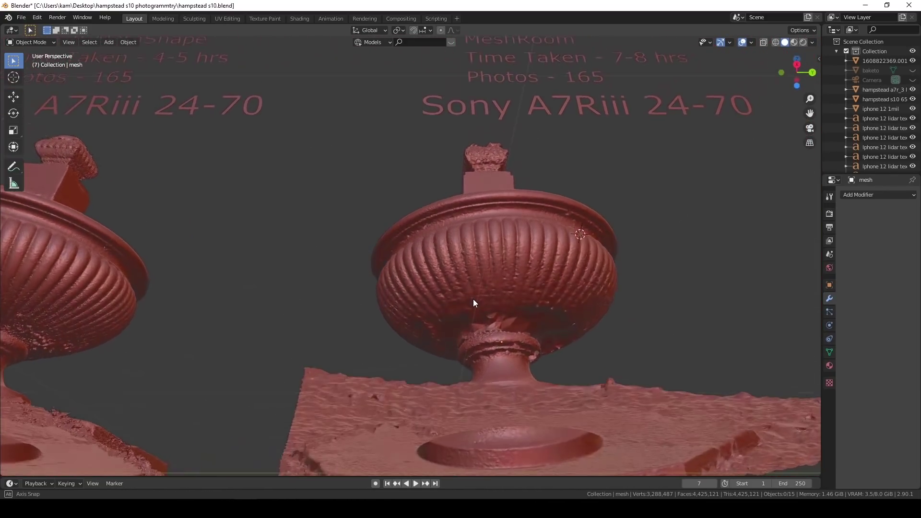
scroll(533, 332, "up", 2)
scroll(542, 333, "up", 2)
scroll(518, 322, "up", 2)
middle_click_drag(502, 321, 487, 316)
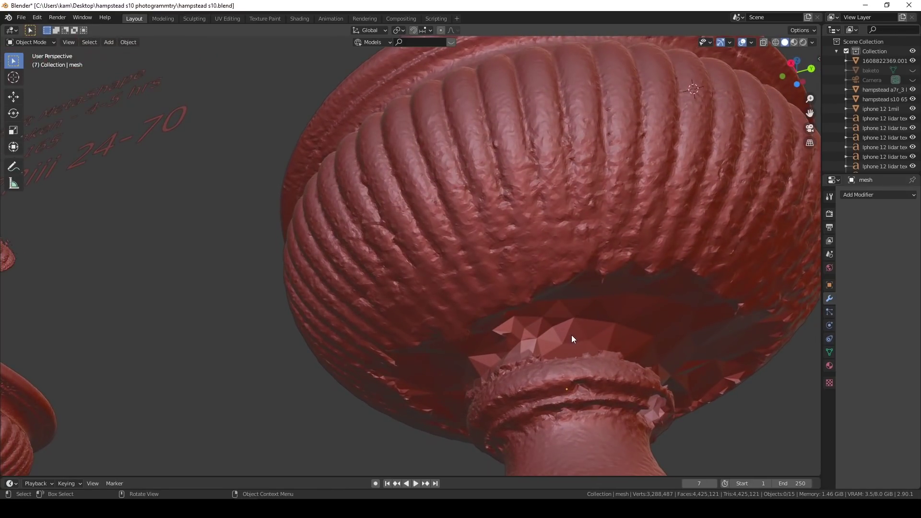
middle_click_drag(574, 336, 614, 338)
mouse_move(471, 370)
middle_mouse_down()
mouse_move(515, 339)
mouse_move(435, 351)
mouse_move(462, 350)
mouse_move(456, 361)
mouse_move(596, 332)
mouse_move(456, 351)
mouse_move(450, 344)
mouse_move(422, 369)
mouse_move(421, 331)
mouse_move(342, 259)
middle_mouse_up()
middle_click_drag(272, 241, 261, 240)
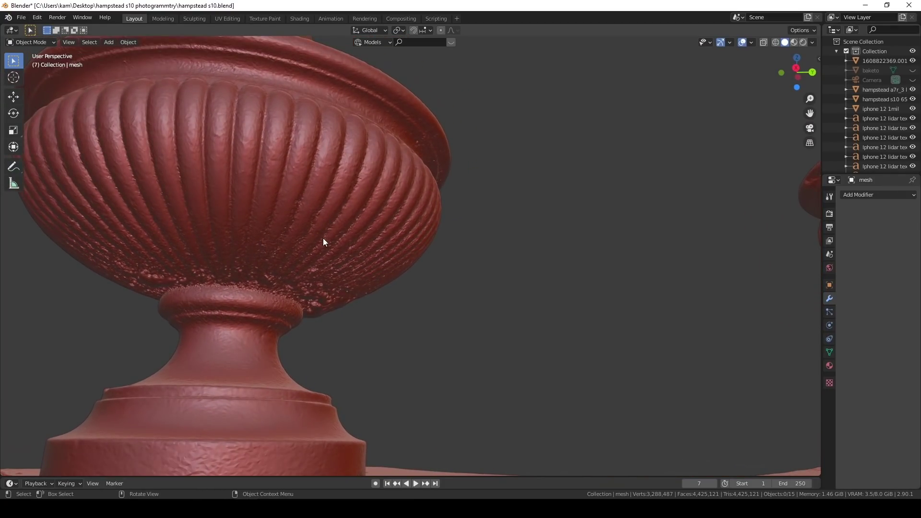
mouse_move(324, 250)
middle_mouse_down()
mouse_move(342, 318)
mouse_move(378, 347)
mouse_move(457, 353)
mouse_move(474, 371)
mouse_move(626, 341)
mouse_move(381, 332)
mouse_move(458, 324)
mouse_move(487, 275)
middle_mouse_up()
scroll(474, 366, "down", 3)
scroll(487, 275, "up", 3)
middle_click_drag(606, 307, 484, 304, "shift")
scroll(485, 304, "down", 2)
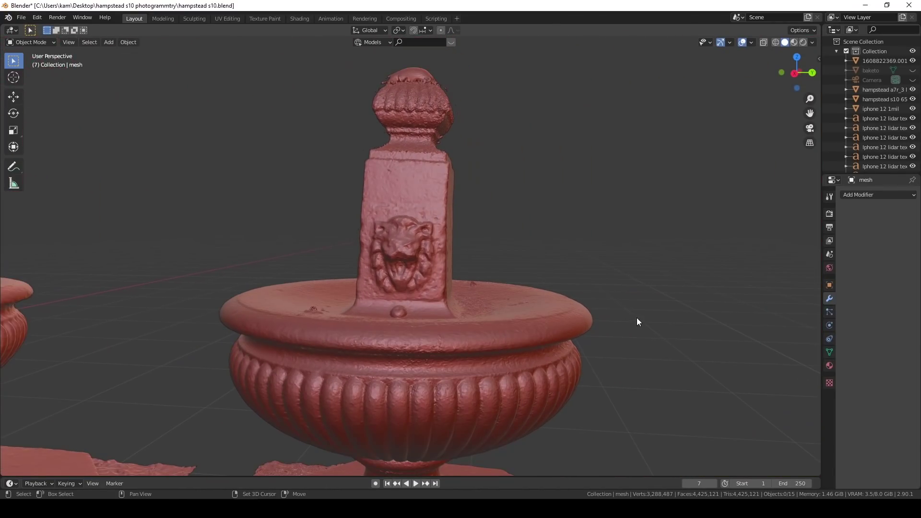
mouse_move(638, 318)
middle_mouse_down("shift")
mouse_move(571, 327)
mouse_move(554, 321)
mouse_move(600, 318)
mouse_move(374, 323)
mouse_move(445, 311)
middle_mouse_up("shift")
scroll(571, 326, "up", 4)
scroll(500, 320, "down", 1)
scroll(457, 312, "down", 2)
scroll(460, 315, "down", 1)
middle_click_drag(471, 353, 470, 373)
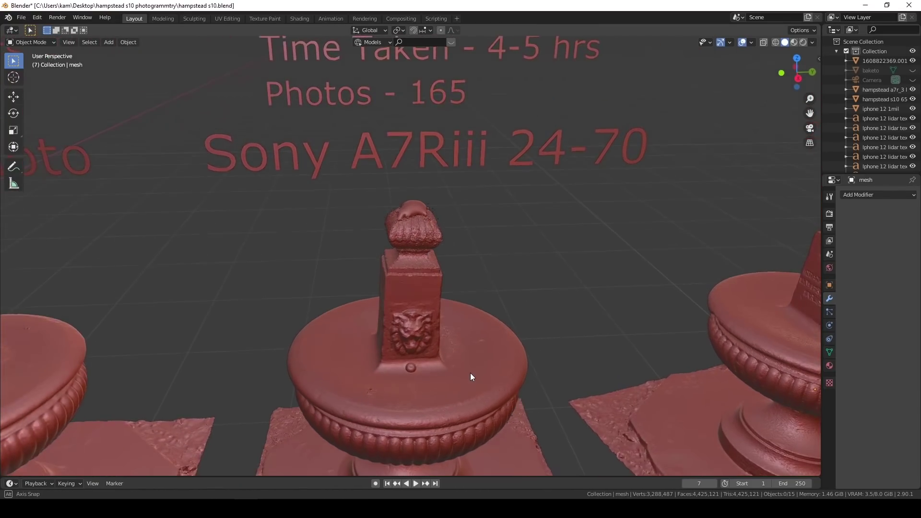
scroll(465, 363, "down", 1)
scroll(452, 347, "down", 1)
mouse_move(435, 325)
middle_mouse_down("shift")
mouse_move(447, 331)
mouse_move(405, 321)
mouse_move(424, 304)
mouse_move(424, 321)
middle_mouse_up("shift")
scroll(423, 317, "up", 1)
scroll(421, 341, "up", 1)
scroll(420, 309, "up", 1)
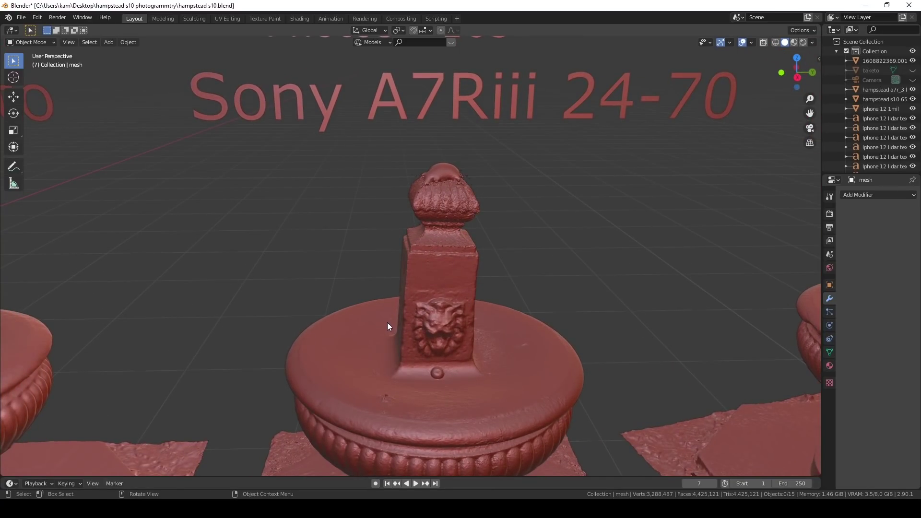
scroll(388, 323, "down", 2)
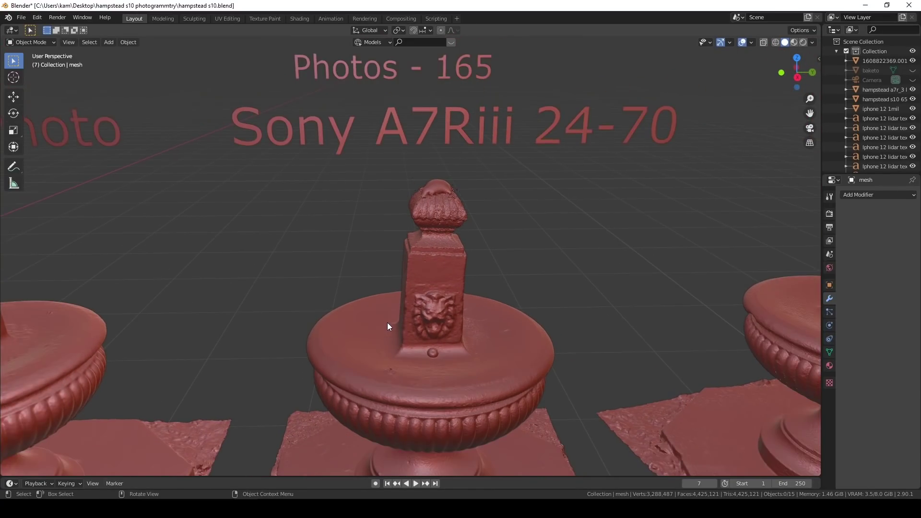
scroll(388, 324, "down", 1)
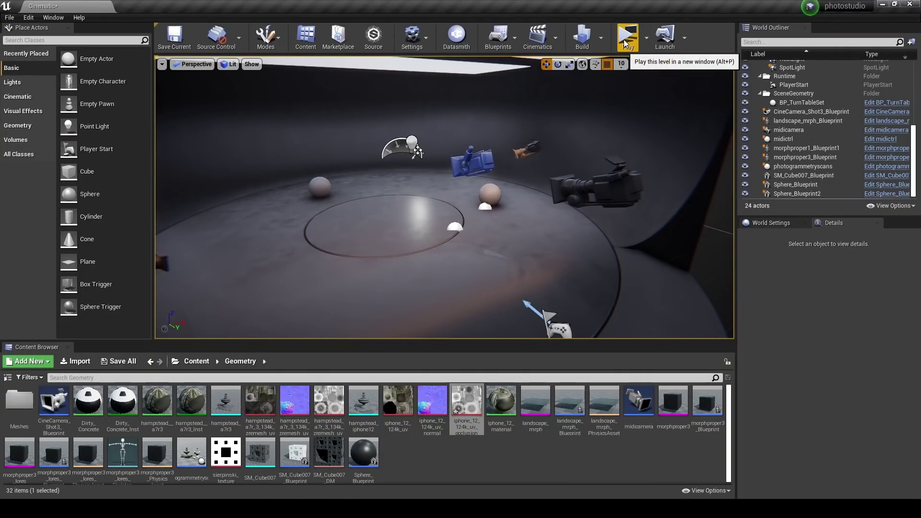
- Play the photostudio level in a new standalone window (Alt+P)
left_click(625, 43)
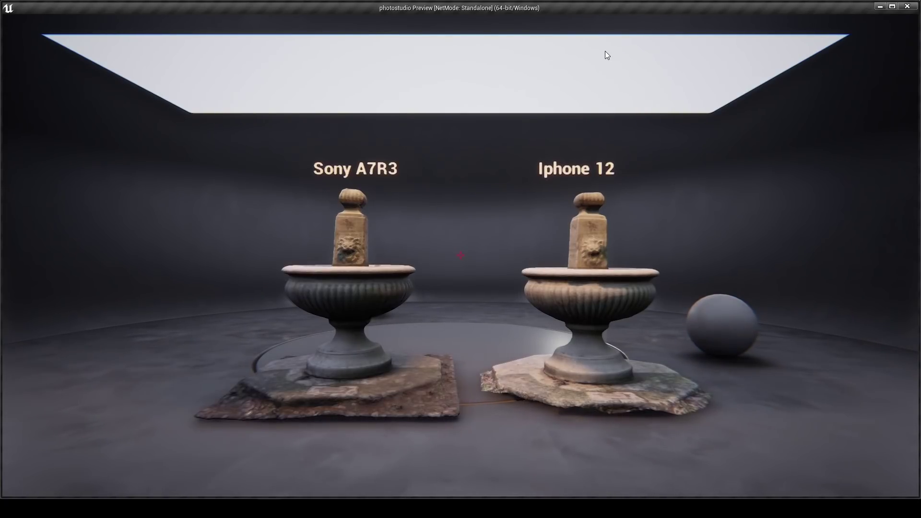
- Click into the preview to take camera control and walk toward the Sony A7R3 and iPhone 12 fountains
left_click(602, 51)
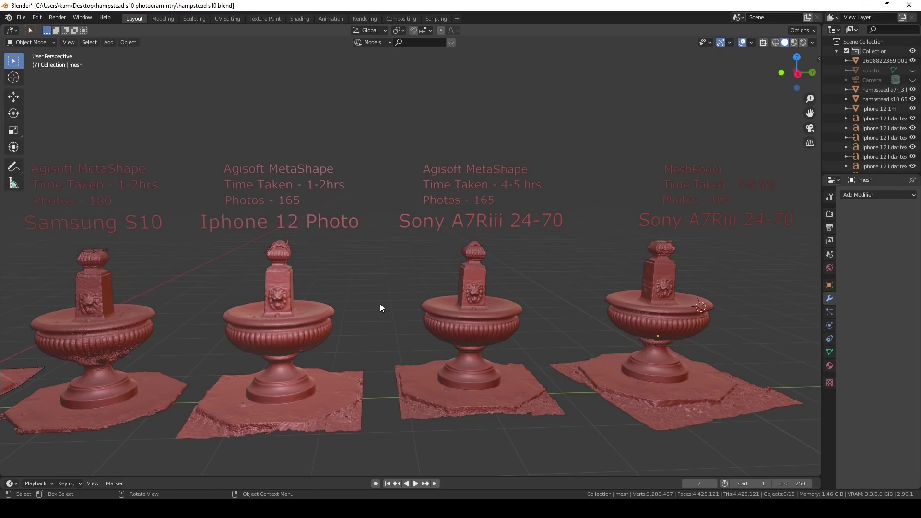
- Orbit the Blender view until the iPhone 12 Lidar fountain appears at the left of the lineup
middle_click_drag(375, 302, 442, 310)
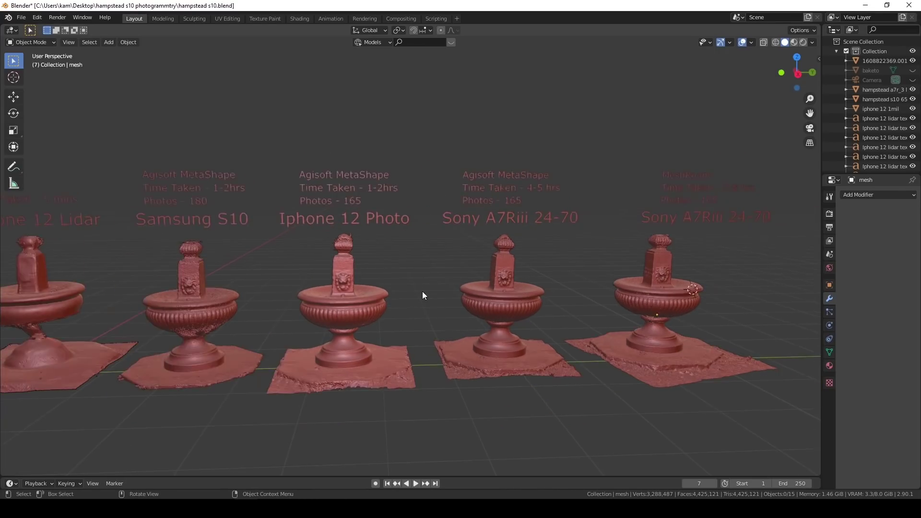